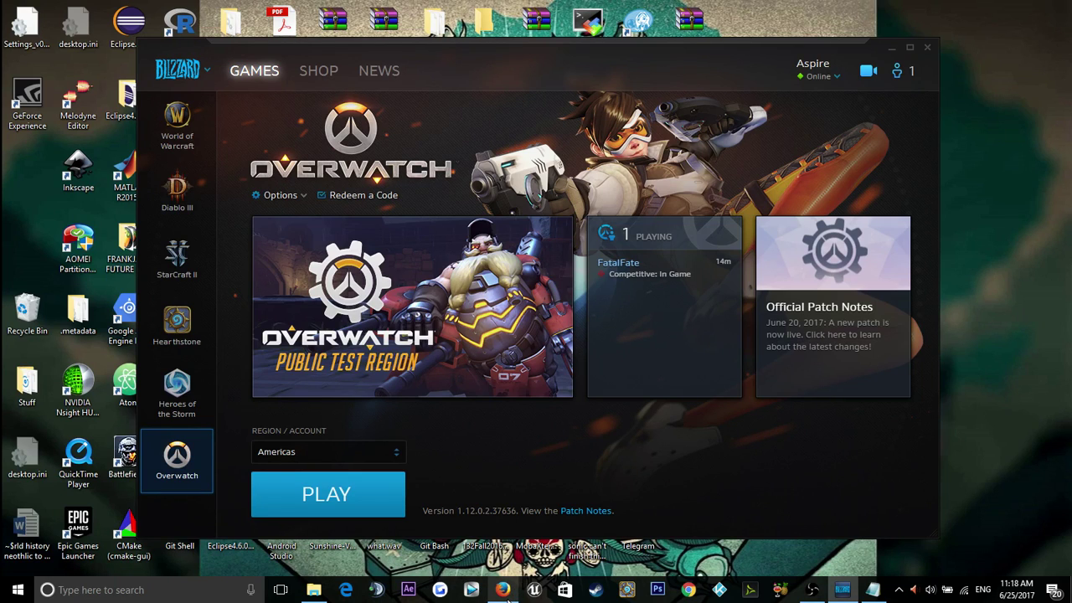
Step: Switch to Firefox and review the minimum and recommended specifications in the Overwatch System Requirements article
{"action": "left_click", "coordinate": [503, 590]}
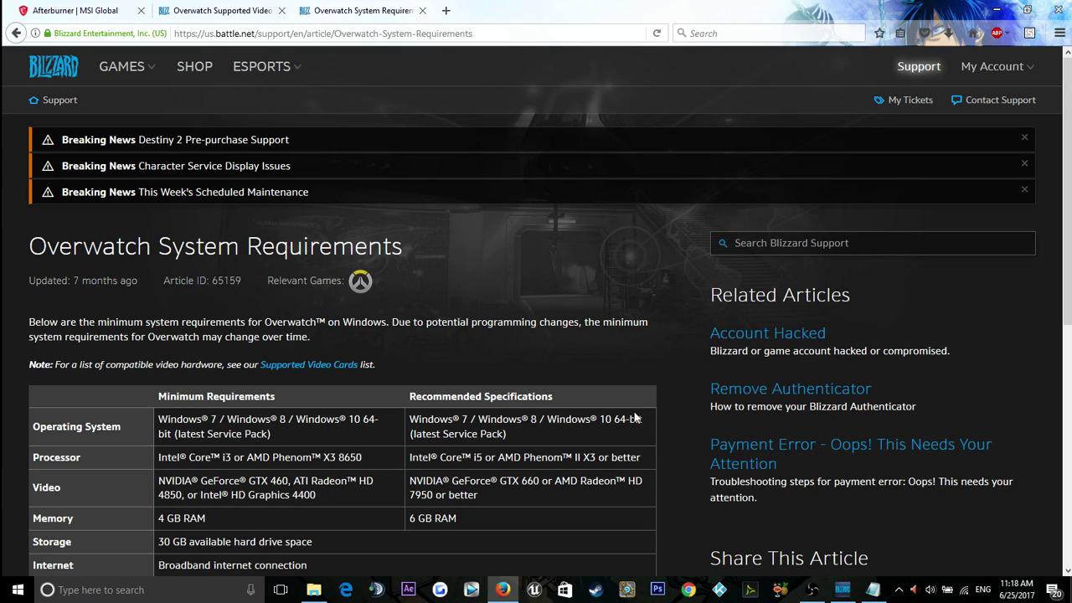
{"action": "scroll", "coordinate": [327, 390], "scroll_direction": "down", "scroll_amount": 4}
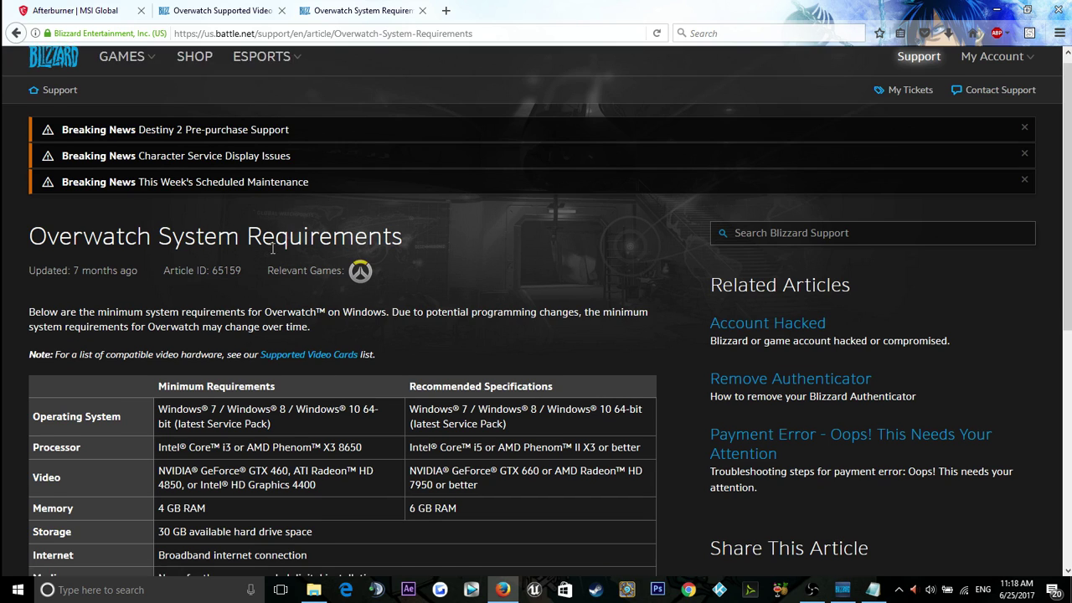
{"action": "scroll", "coordinate": [289, 253], "scroll_direction": "up", "scroll_amount": 2}
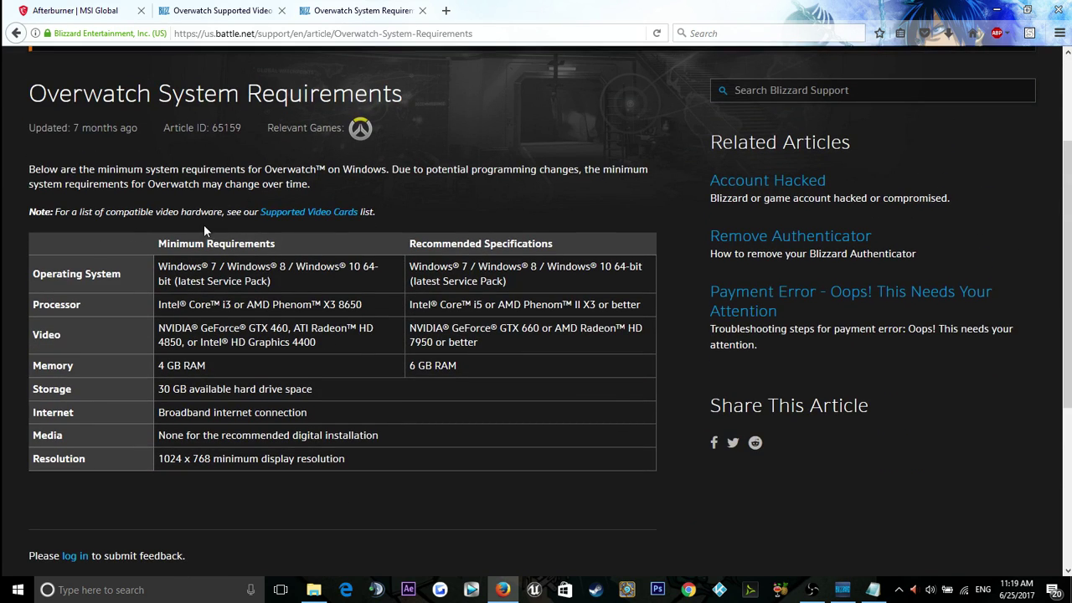
{"action": "scroll", "coordinate": [251, 260], "scroll_direction": "down", "scroll_amount": 3}
{"action": "scroll", "coordinate": [238, 243], "scroll_direction": "up", "scroll_amount": 2}
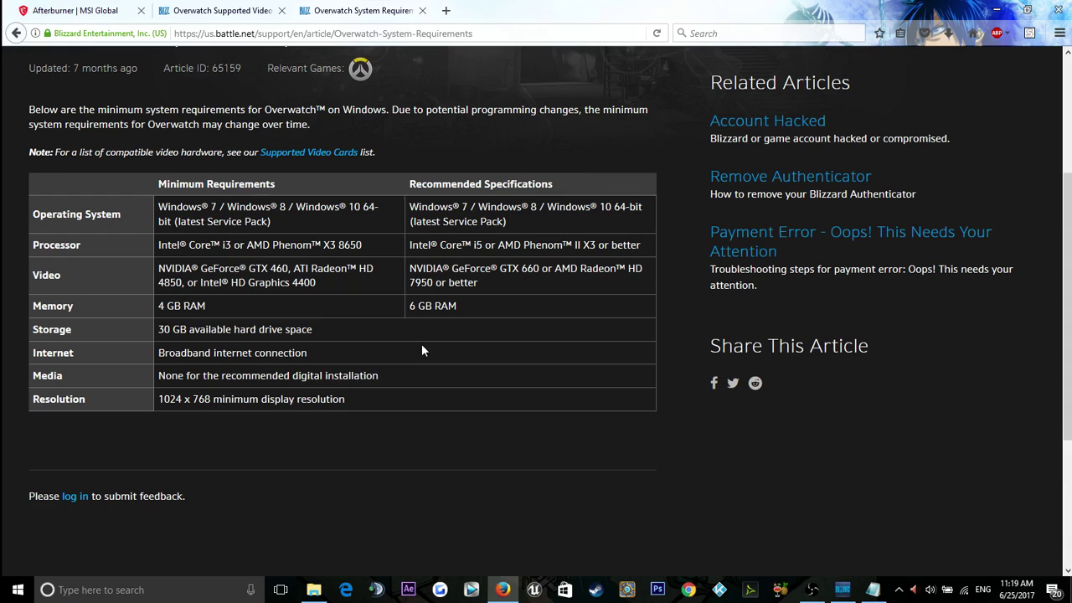
{"action": "scroll", "coordinate": [441, 356], "scroll_direction": "up", "scroll_amount": 1}
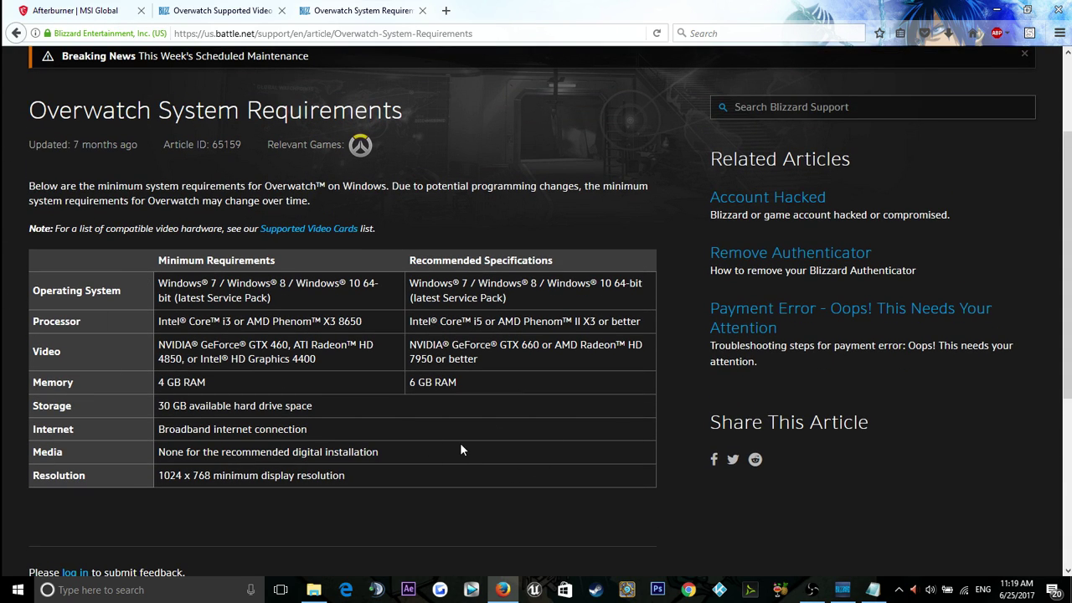
{"action": "scroll", "coordinate": [464, 447], "scroll_direction": "down", "scroll_amount": 2}
{"action": "scroll", "coordinate": [470, 452], "scroll_direction": "up", "scroll_amount": 3}
{"action": "scroll", "coordinate": [469, 457], "scroll_direction": "down", "scroll_amount": 3}
{"action": "scroll", "coordinate": [472, 452], "scroll_direction": "up", "scroll_amount": 3}
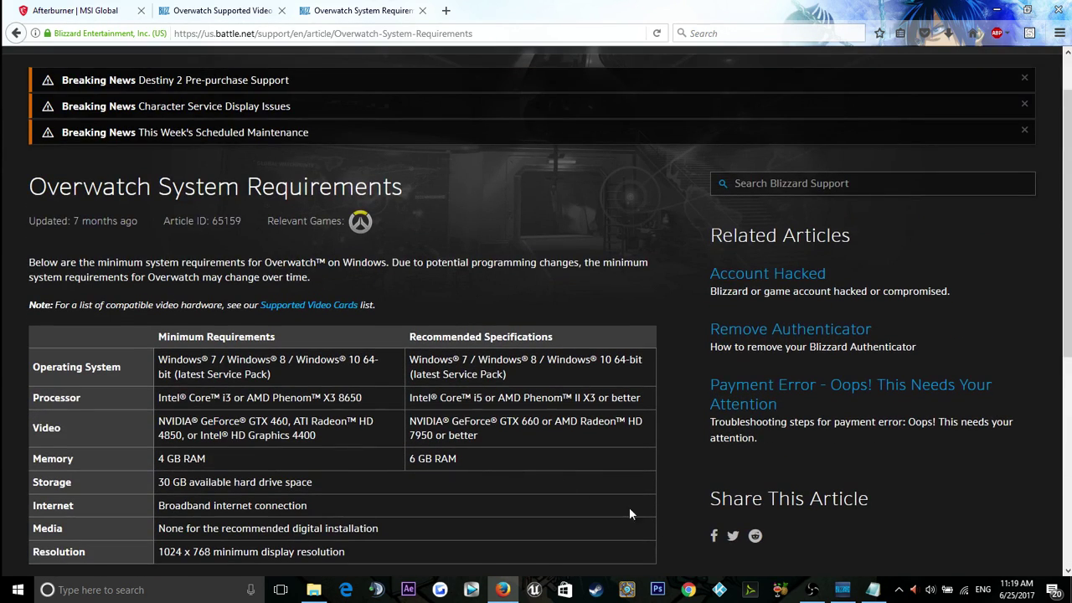
{"action": "scroll", "coordinate": [415, 377], "scroll_direction": "up", "scroll_amount": 1}
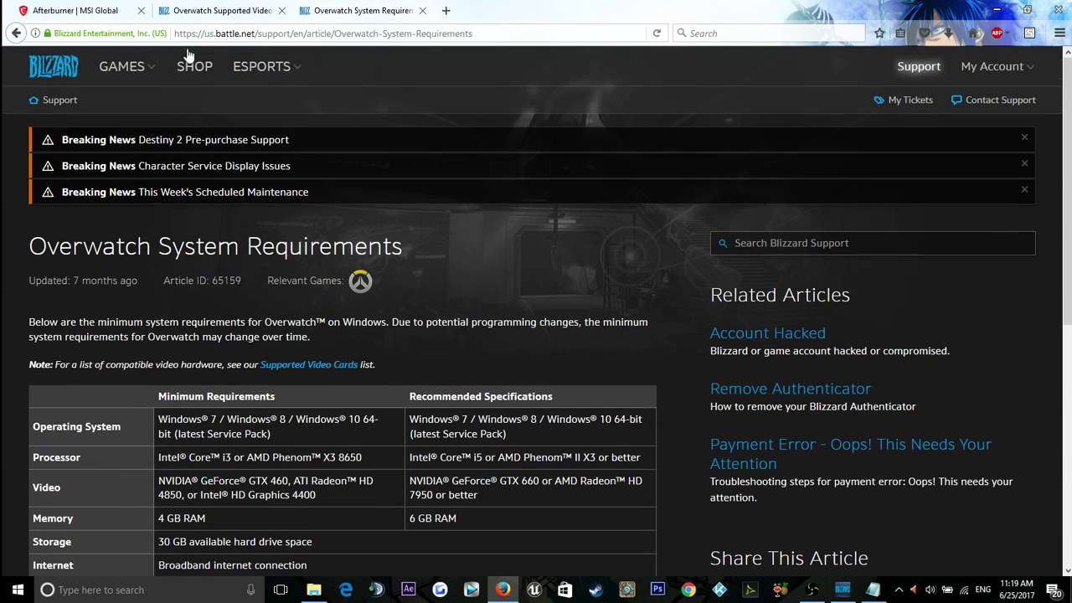
Step: Open the Overwatch Supported Video Cards article and examine the supported NVIDIA, AMD and Intel cards
{"action": "left_click", "coordinate": [220, 9]}
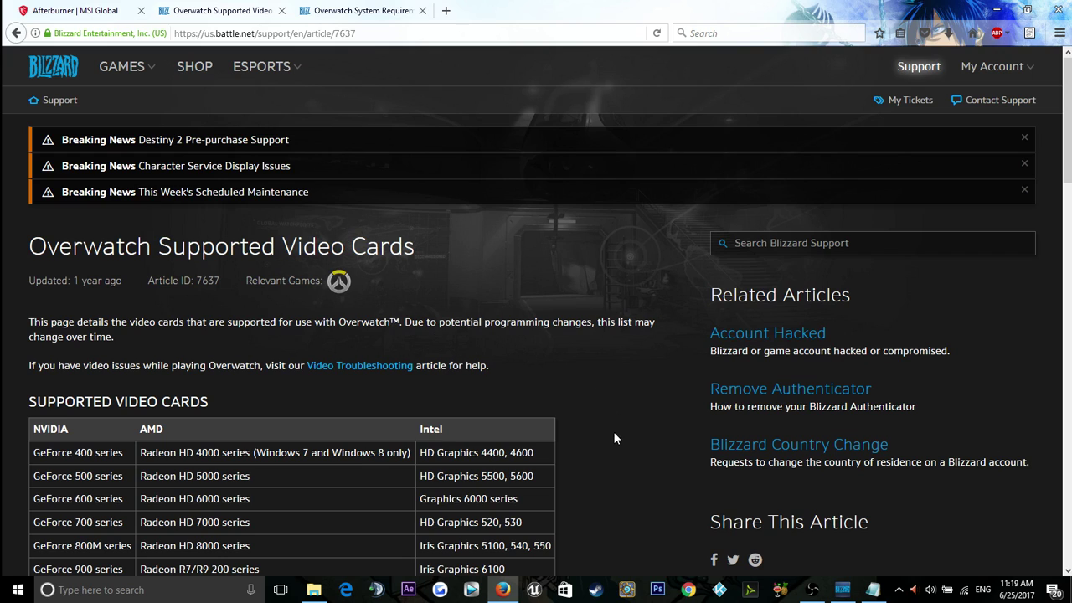
{"action": "scroll", "coordinate": [396, 281], "scroll_direction": "down", "scroll_amount": 6}
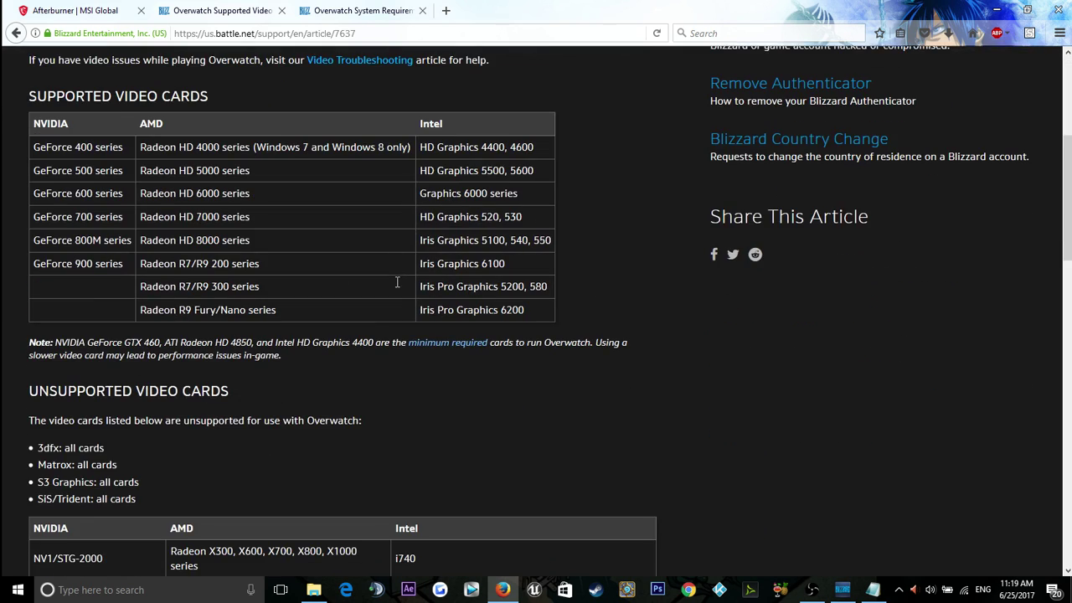
{"action": "scroll", "coordinate": [396, 282], "scroll_direction": "up", "scroll_amount": 3}
{"action": "scroll", "coordinate": [395, 285], "scroll_direction": "up", "scroll_amount": 2}
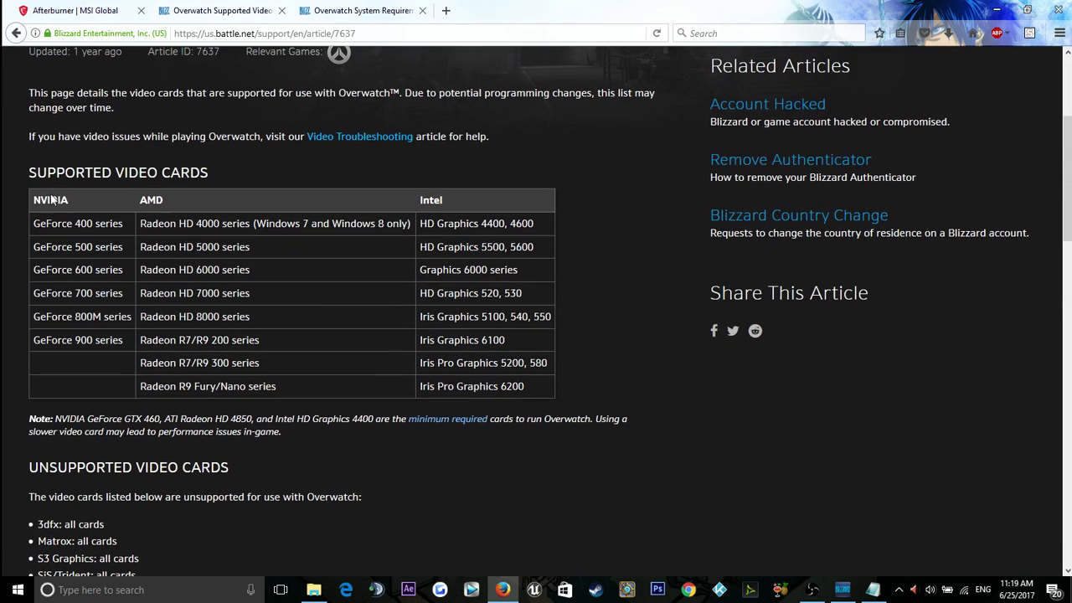
Step: Read through the table of unsupported NVIDIA, AMD and Intel video cards
{"action": "scroll", "coordinate": [339, 370], "scroll_direction": "down", "scroll_amount": 3}
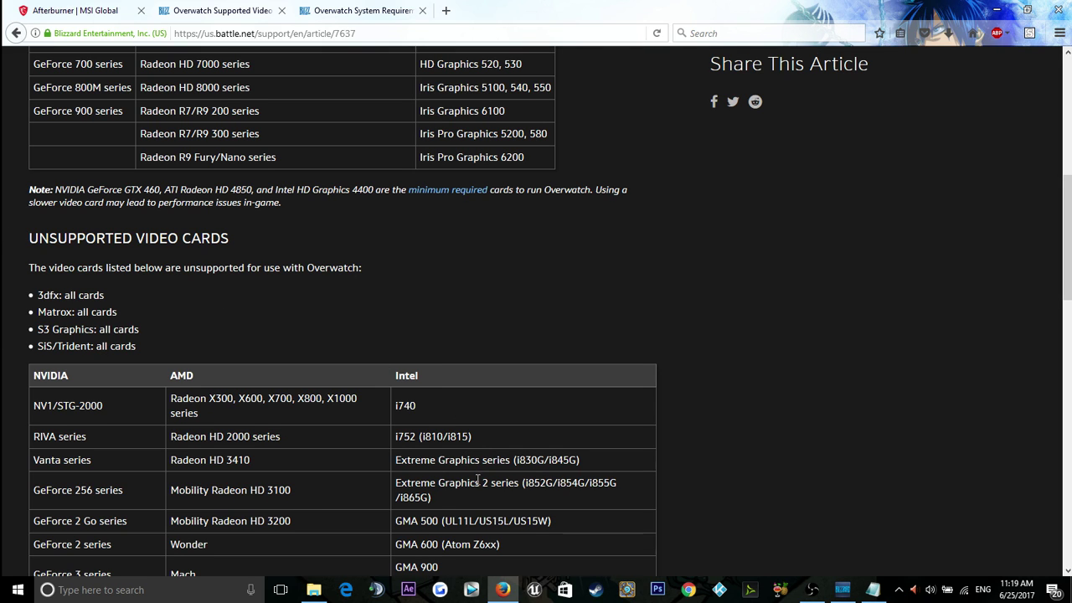
{"action": "scroll", "coordinate": [469, 456], "scroll_direction": "down", "scroll_amount": 5}
{"action": "scroll", "coordinate": [479, 483], "scroll_direction": "up", "scroll_amount": 5}
{"action": "scroll", "coordinate": [484, 494], "scroll_direction": "down", "scroll_amount": 7}
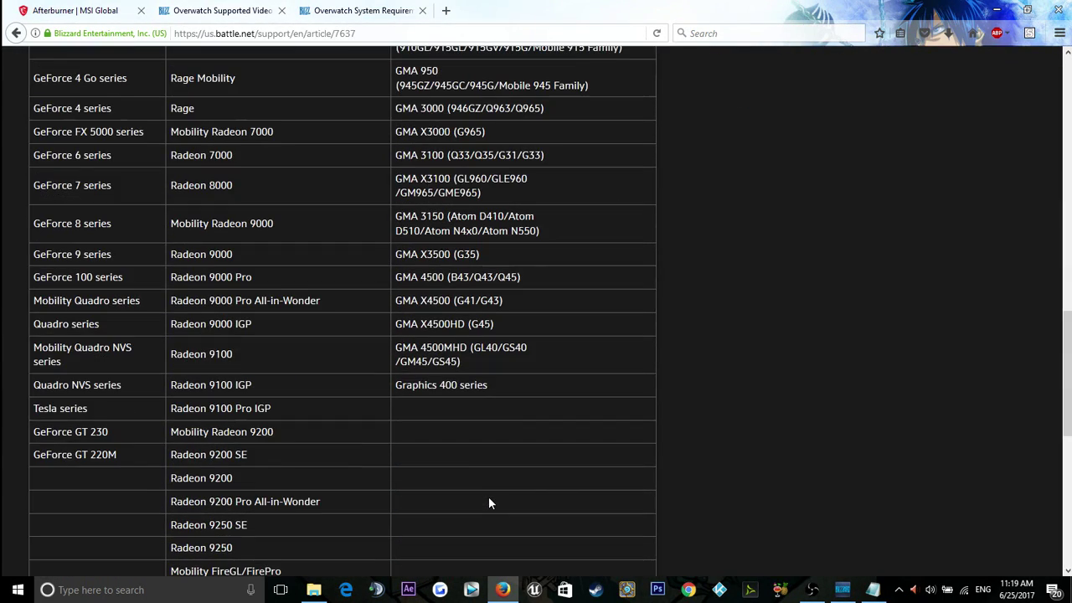
{"action": "scroll", "coordinate": [488, 497], "scroll_direction": "down", "scroll_amount": 4}
{"action": "scroll", "coordinate": [488, 496], "scroll_direction": "up", "scroll_amount": 9}
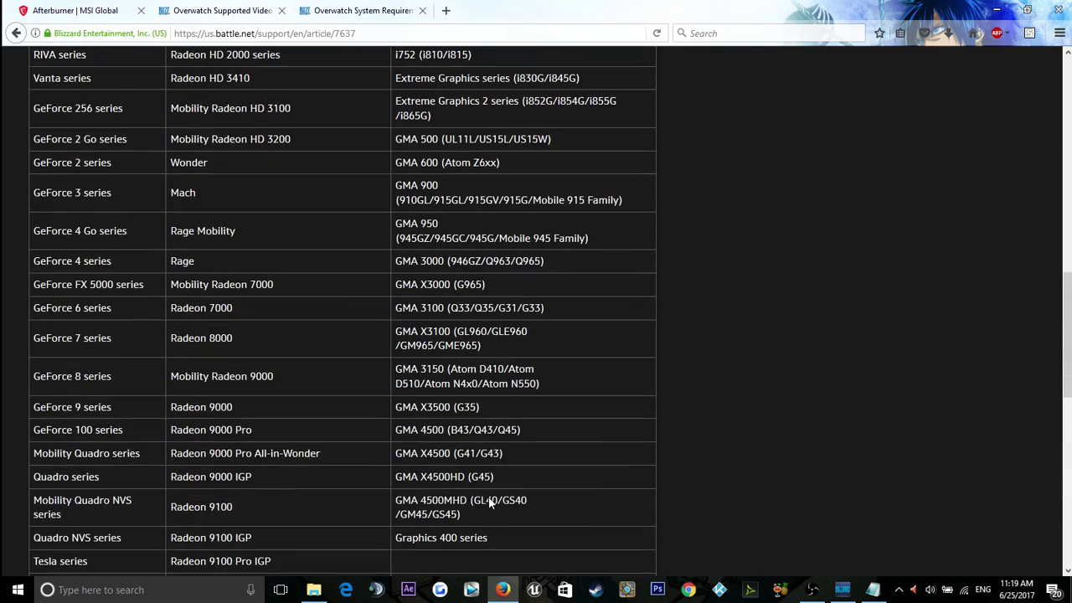
Step: Return to the supported video cards table and compare it with the start of the unsupported cards list
{"action": "scroll", "coordinate": [490, 498], "scroll_direction": "up", "scroll_amount": 5}
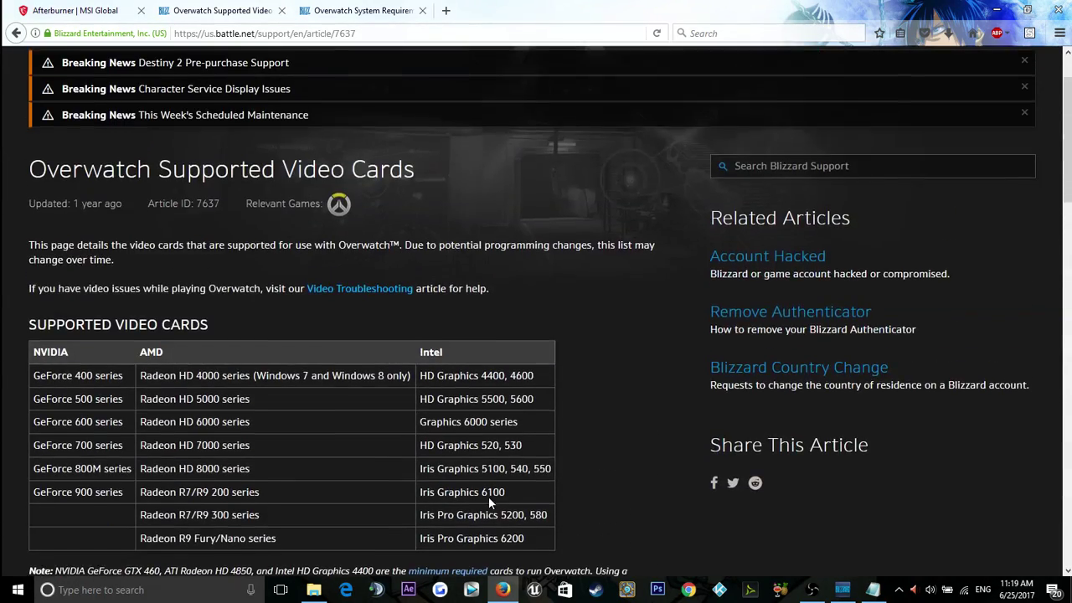
{"action": "scroll", "coordinate": [490, 499], "scroll_direction": "down", "scroll_amount": 3}
{"action": "scroll", "coordinate": [491, 503], "scroll_direction": "up", "scroll_amount": 2}
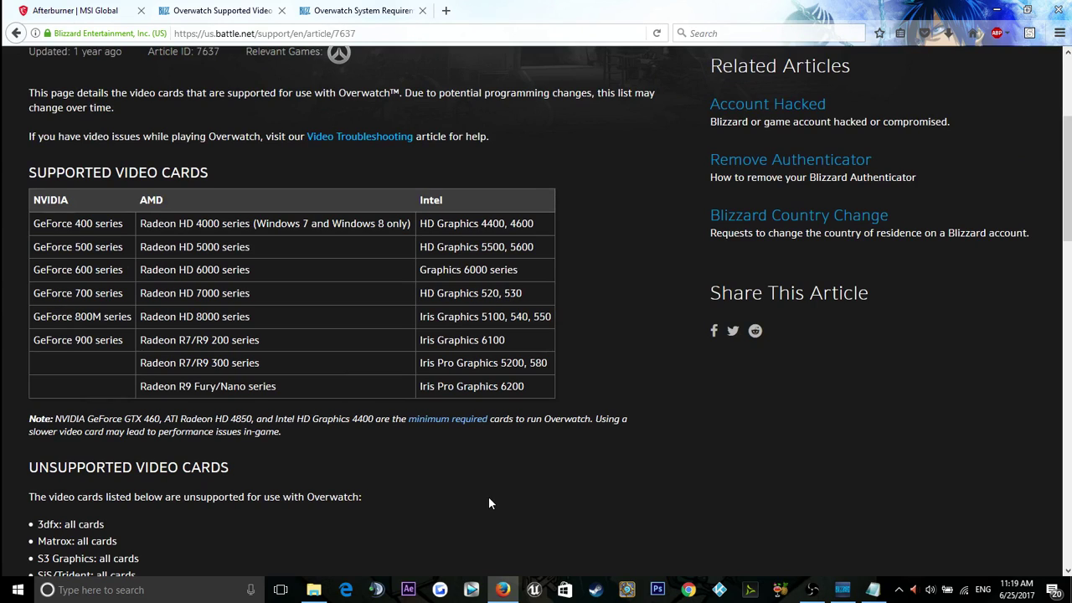
{"action": "scroll", "coordinate": [490, 500], "scroll_direction": "up", "scroll_amount": 2}
{"action": "scroll", "coordinate": [491, 498], "scroll_direction": "up", "scroll_amount": 1}
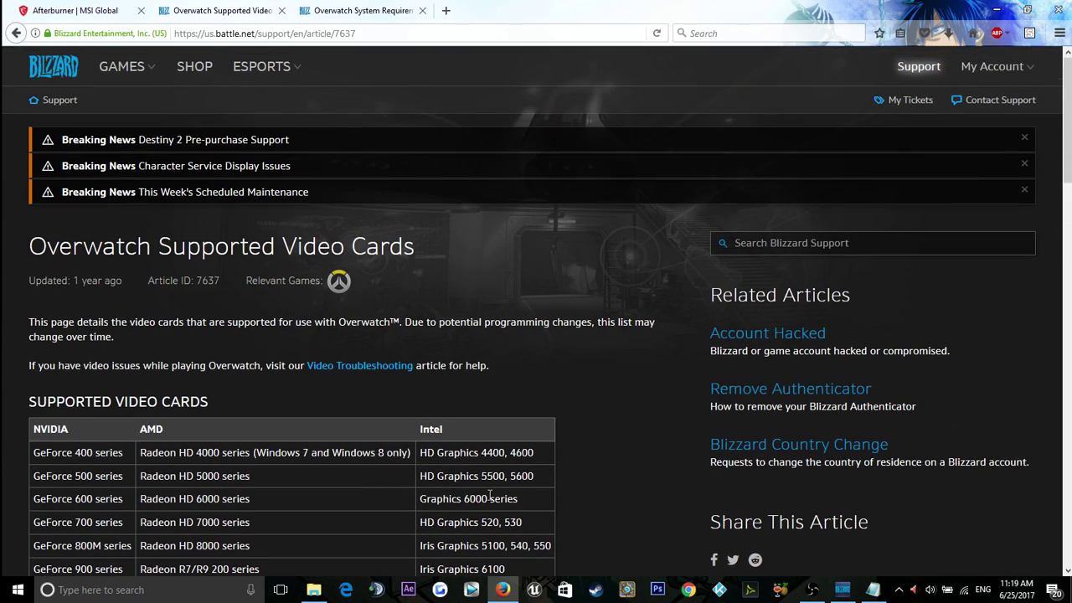
{"action": "scroll", "coordinate": [490, 500], "scroll_direction": "down", "scroll_amount": 6}
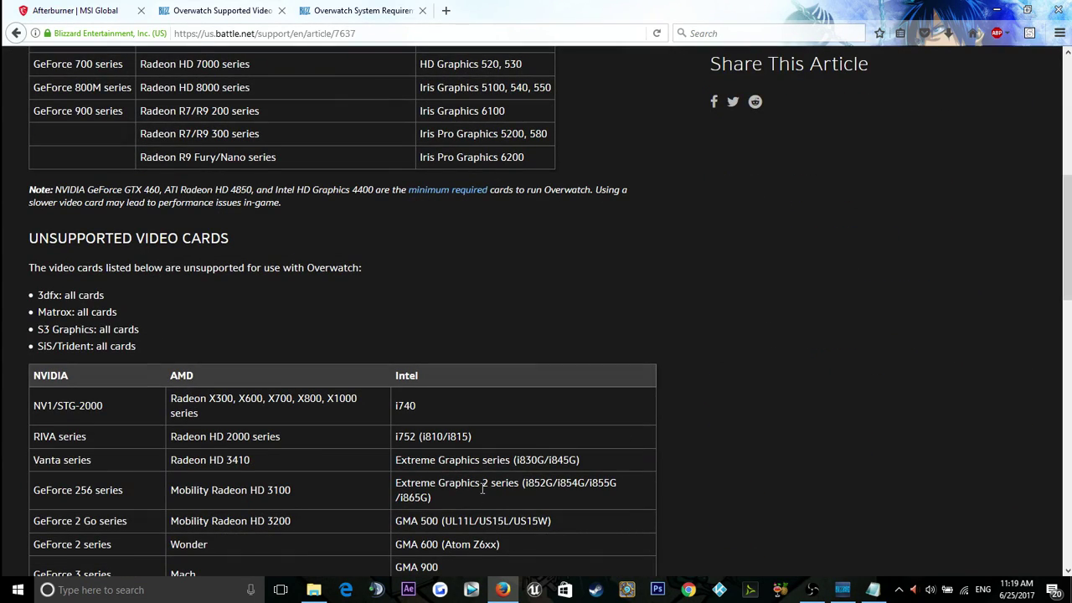
{"action": "left_click", "coordinate": [388, 9]}
{"action": "left_click", "coordinate": [232, 9]}
{"action": "scroll", "coordinate": [423, 236], "scroll_direction": "up", "scroll_amount": 6}
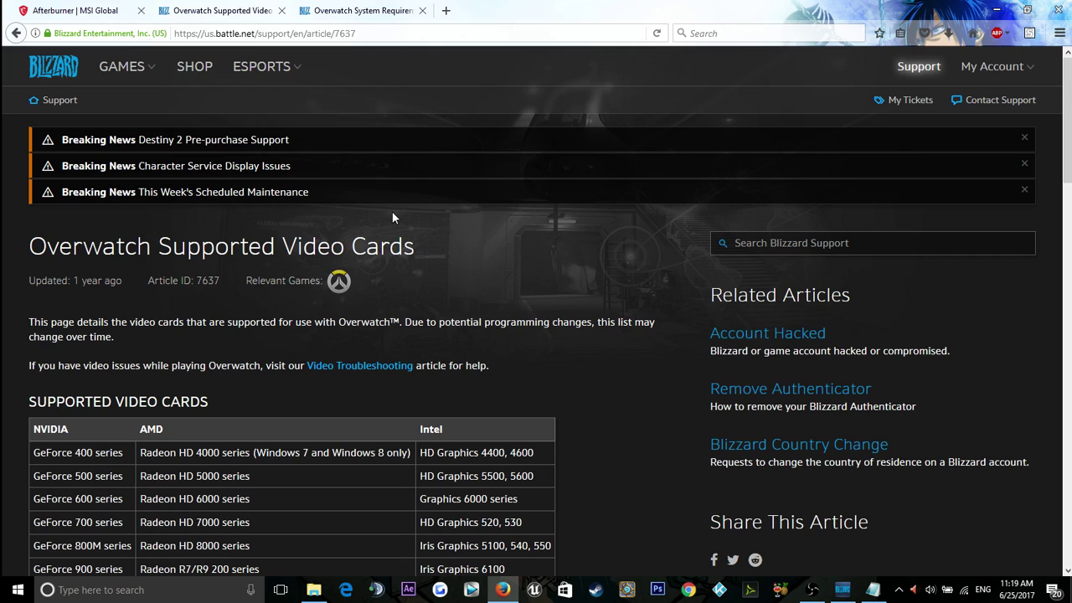
Step: Switch to the MSI Afterburner page and look over its available downloads
{"action": "left_click", "coordinate": [83, 8]}
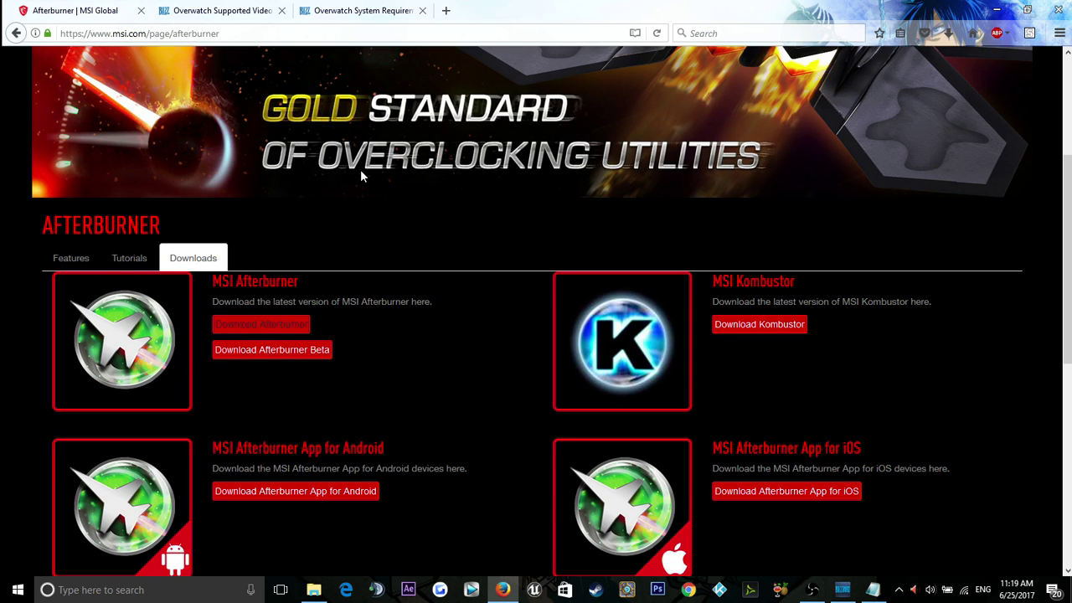
{"action": "scroll", "coordinate": [335, 175], "scroll_direction": "down", "scroll_amount": 2}
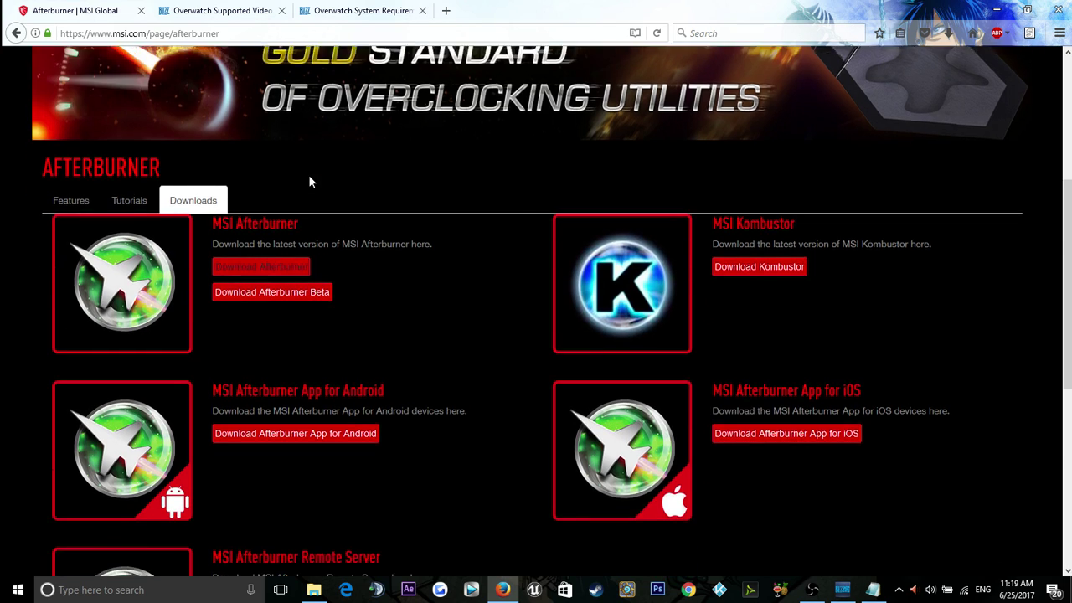
{"action": "scroll", "coordinate": [308, 178], "scroll_direction": "up", "scroll_amount": 4}
{"action": "scroll", "coordinate": [308, 174], "scroll_direction": "up", "scroll_amount": 2}
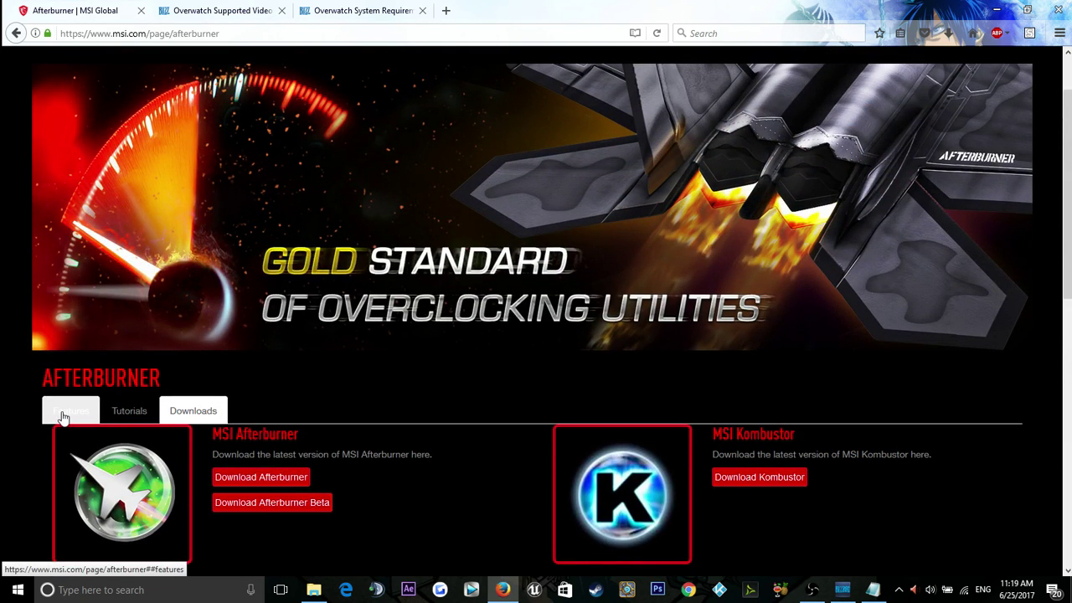
Step: Show the Features section of the MSI Afterburner page and read the product description
{"action": "left_click", "coordinate": [71, 410]}
{"action": "scroll", "coordinate": [479, 433], "scroll_direction": "up", "scroll_amount": 1}
{"action": "scroll", "coordinate": [478, 433], "scroll_direction": "down", "scroll_amount": 7}
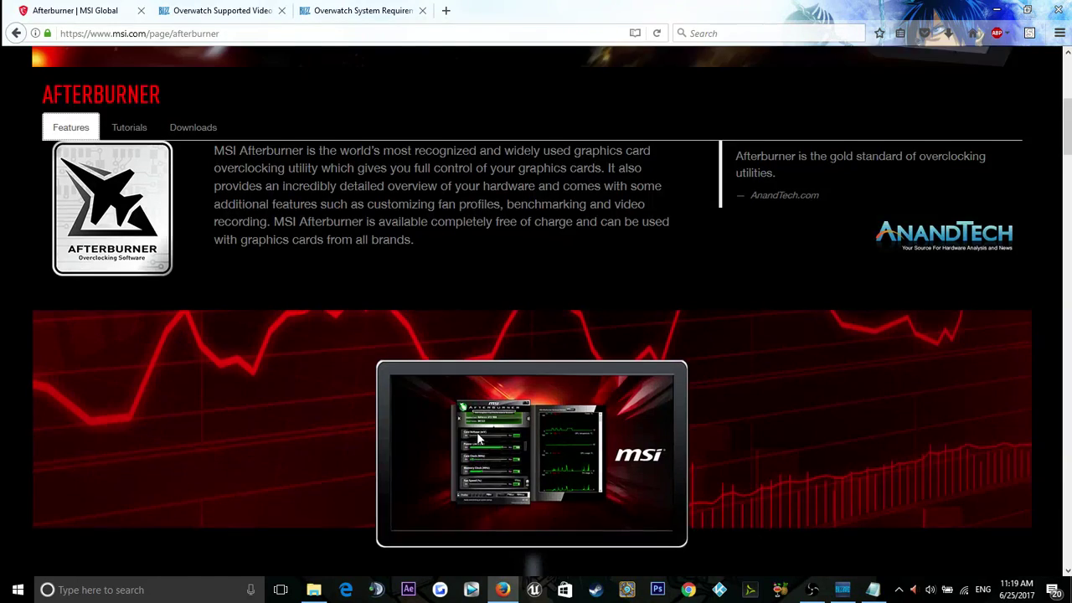
{"action": "scroll", "coordinate": [478, 433], "scroll_direction": "up", "scroll_amount": 6}
{"action": "scroll", "coordinate": [478, 433], "scroll_direction": "down", "scroll_amount": 7}
{"action": "scroll", "coordinate": [479, 437], "scroll_direction": "up", "scroll_amount": 2}
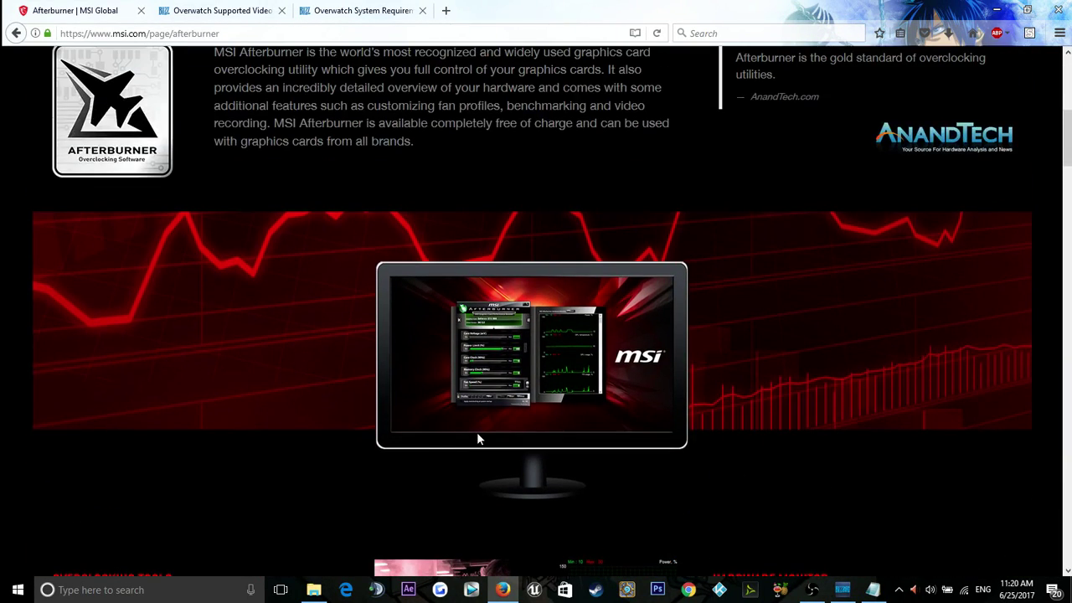
{"action": "scroll", "coordinate": [478, 439], "scroll_direction": "down", "scroll_amount": 2}
{"action": "scroll", "coordinate": [477, 432], "scroll_direction": "up", "scroll_amount": 4}
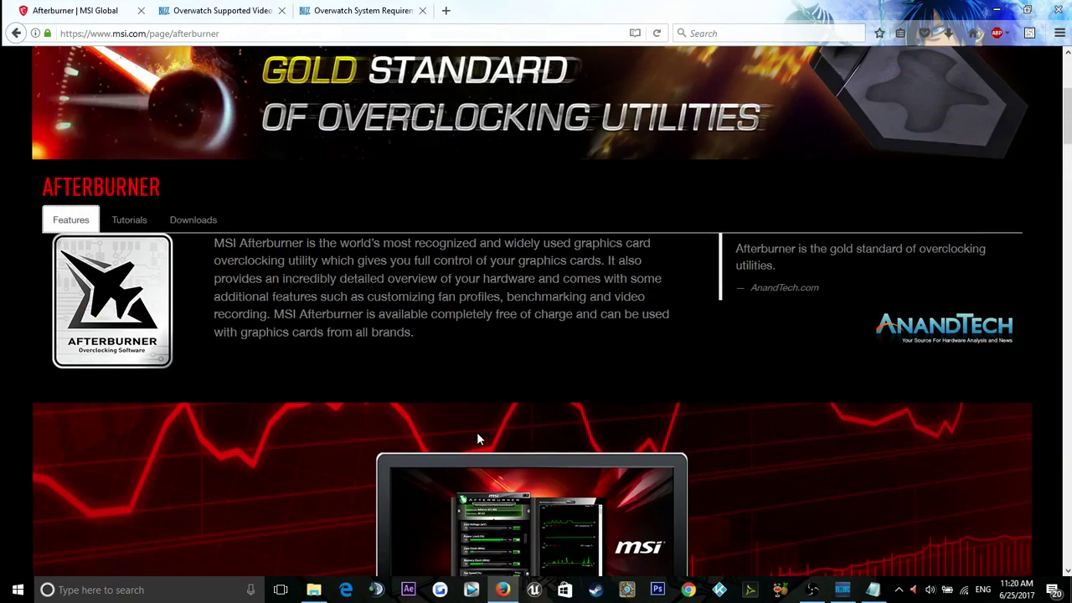
{"action": "scroll", "coordinate": [476, 432], "scroll_direction": "up", "scroll_amount": 2}
{"action": "scroll", "coordinate": [476, 432], "scroll_direction": "down", "scroll_amount": 4}
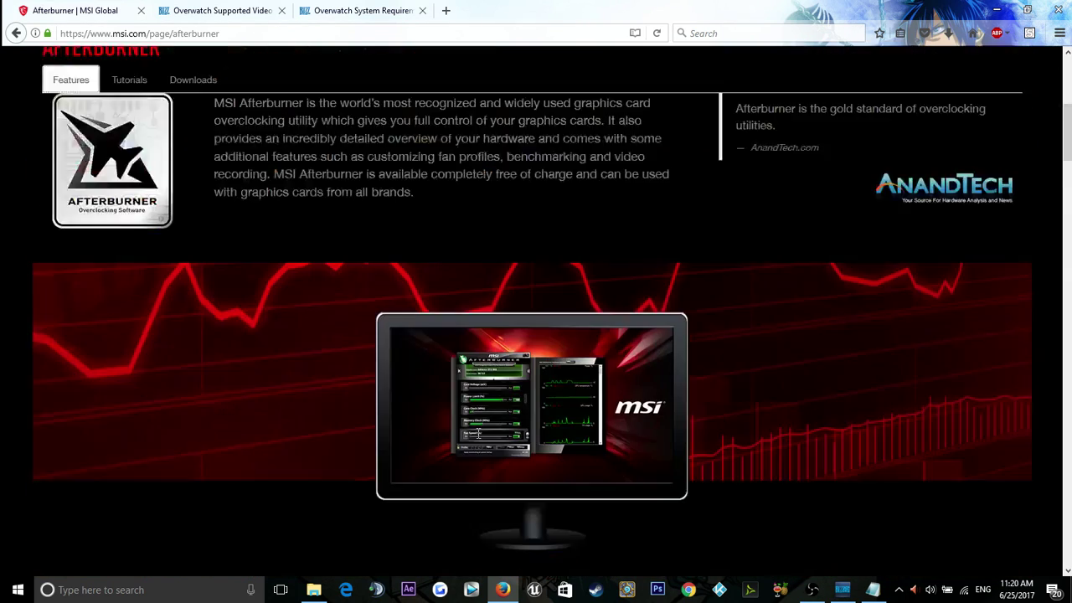
{"action": "scroll", "coordinate": [477, 433], "scroll_direction": "up", "scroll_amount": 3}
{"action": "scroll", "coordinate": [476, 432], "scroll_direction": "down", "scroll_amount": 3}
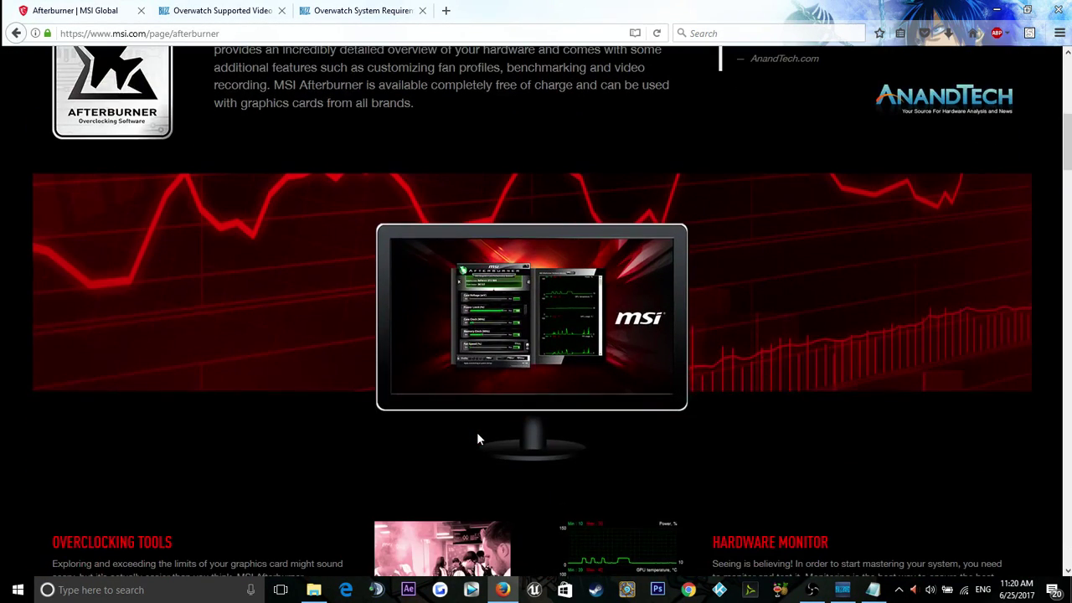
{"action": "scroll", "coordinate": [477, 432], "scroll_direction": "up", "scroll_amount": 3}
{"action": "scroll", "coordinate": [477, 432], "scroll_direction": "down", "scroll_amount": 3}
{"action": "scroll", "coordinate": [543, 177], "scroll_direction": "up", "scroll_amount": 5}
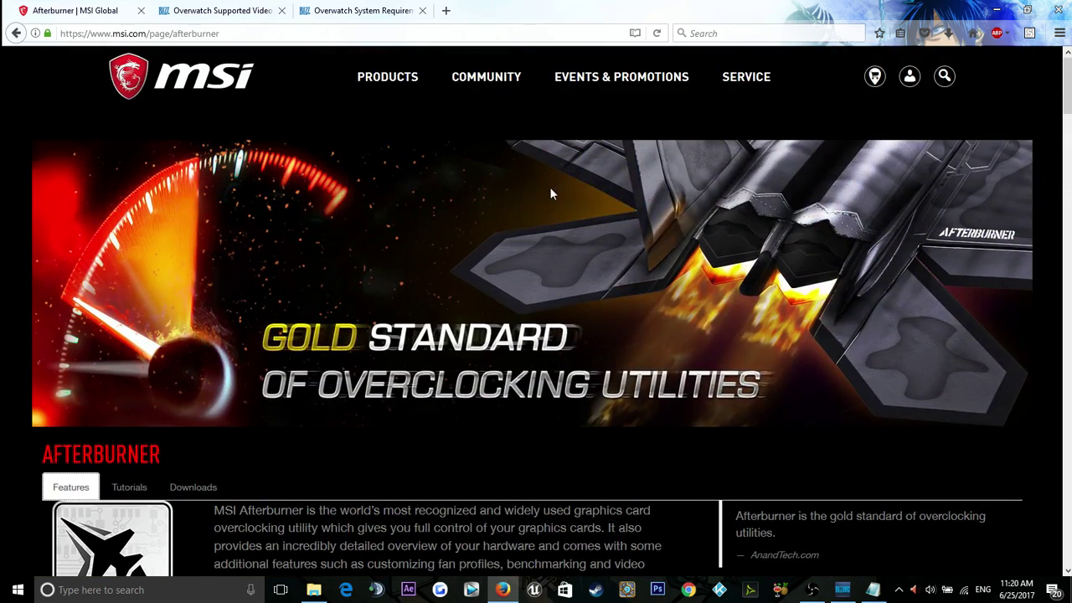
{"action": "scroll", "coordinate": [550, 193], "scroll_direction": "down", "scroll_amount": 6}
{"action": "scroll", "coordinate": [550, 194], "scroll_direction": "up", "scroll_amount": 4}
{"action": "scroll", "coordinate": [550, 193], "scroll_direction": "down", "scroll_amount": 3}
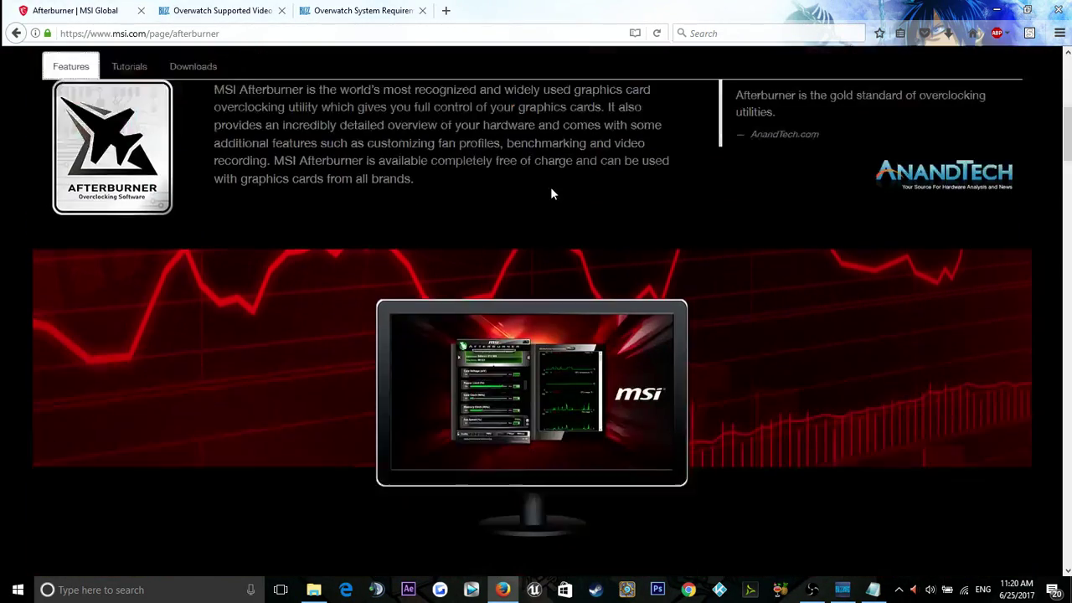
{"action": "scroll", "coordinate": [550, 193], "scroll_direction": "down", "scroll_amount": 3}
{"action": "scroll", "coordinate": [551, 194], "scroll_direction": "up", "scroll_amount": 6}
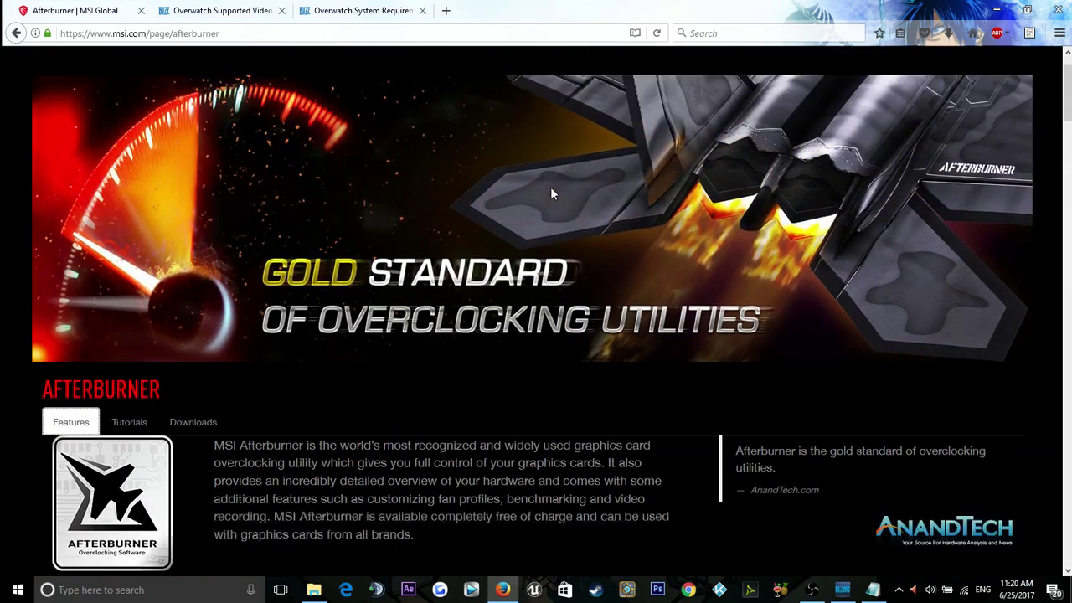
{"action": "scroll", "coordinate": [551, 194], "scroll_direction": "down", "scroll_amount": 4}
{"action": "scroll", "coordinate": [551, 193], "scroll_direction": "up", "scroll_amount": 5}
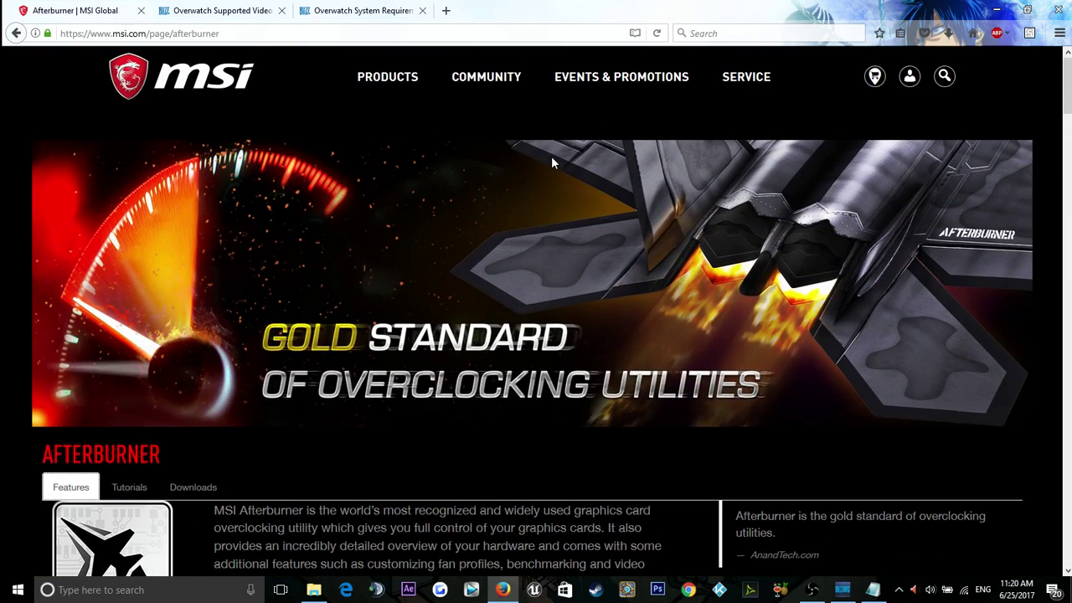
{"action": "scroll", "coordinate": [409, 287], "scroll_direction": "down", "scroll_amount": 4}
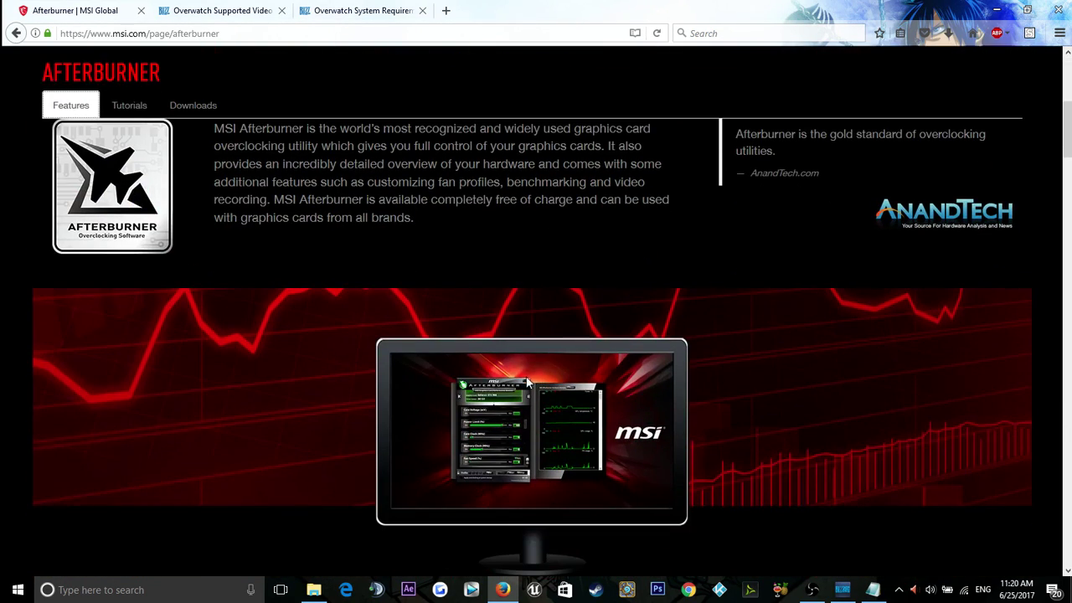
{"action": "scroll", "coordinate": [526, 381], "scroll_direction": "up", "scroll_amount": 4}
{"action": "scroll", "coordinate": [523, 383], "scroll_direction": "down", "scroll_amount": 5}
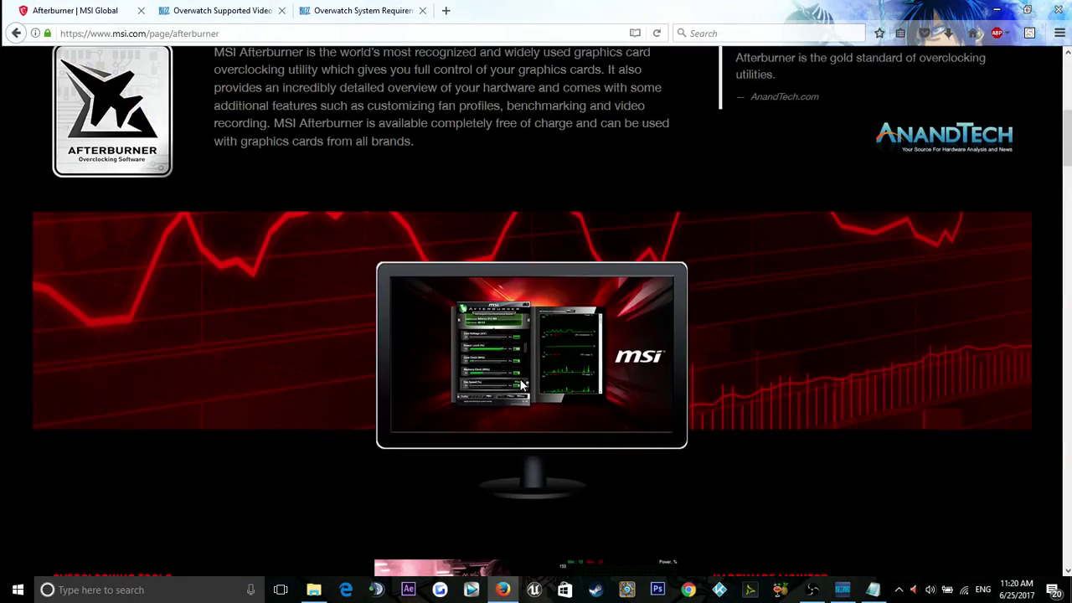
Step: Examine the Overclocking Tools and Hardware Monitor descriptions among the Afterburner features
{"action": "scroll", "coordinate": [521, 384], "scroll_direction": "down", "scroll_amount": 8}
{"action": "scroll", "coordinate": [520, 381], "scroll_direction": "up", "scroll_amount": 7}
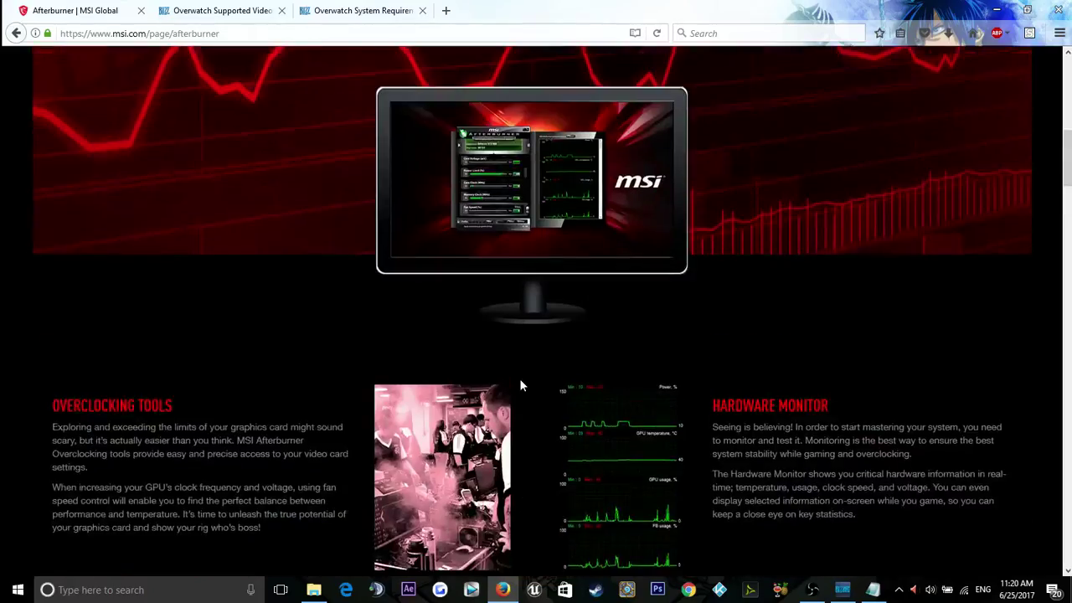
{"action": "scroll", "coordinate": [520, 384], "scroll_direction": "up", "scroll_amount": 3}
{"action": "scroll", "coordinate": [524, 382], "scroll_direction": "up", "scroll_amount": 2}
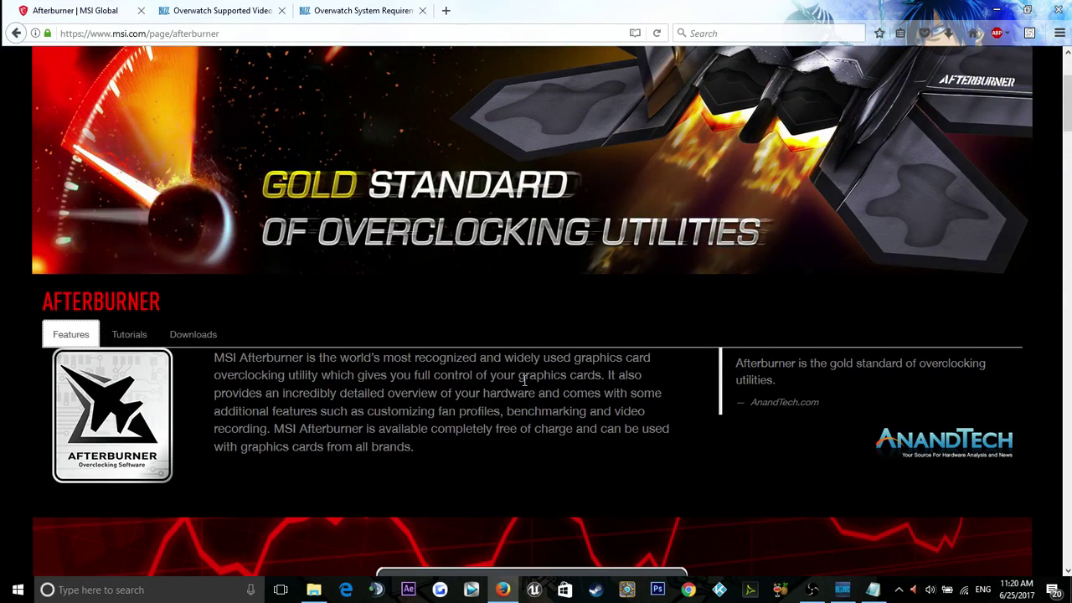
{"action": "scroll", "coordinate": [525, 382], "scroll_direction": "down", "scroll_amount": 6}
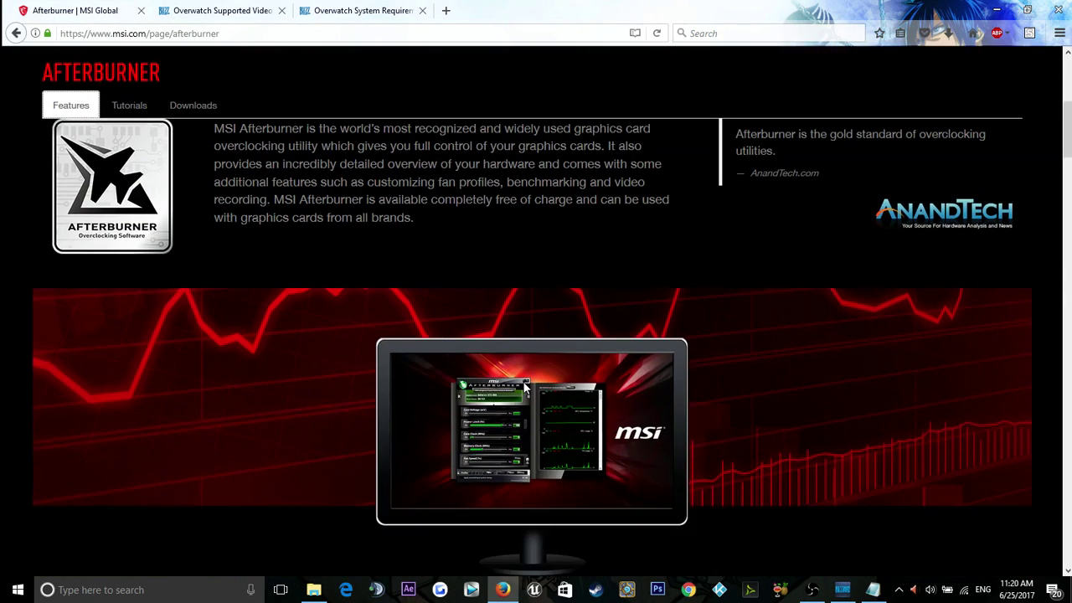
Step: Look over the Afterburner Features page between its product banner and the Overclocking Tools and Hardware Monitor sections
{"action": "scroll", "coordinate": [523, 381], "scroll_direction": "up", "scroll_amount": 4}
{"action": "scroll", "coordinate": [687, 175], "scroll_direction": "up", "scroll_amount": 2}
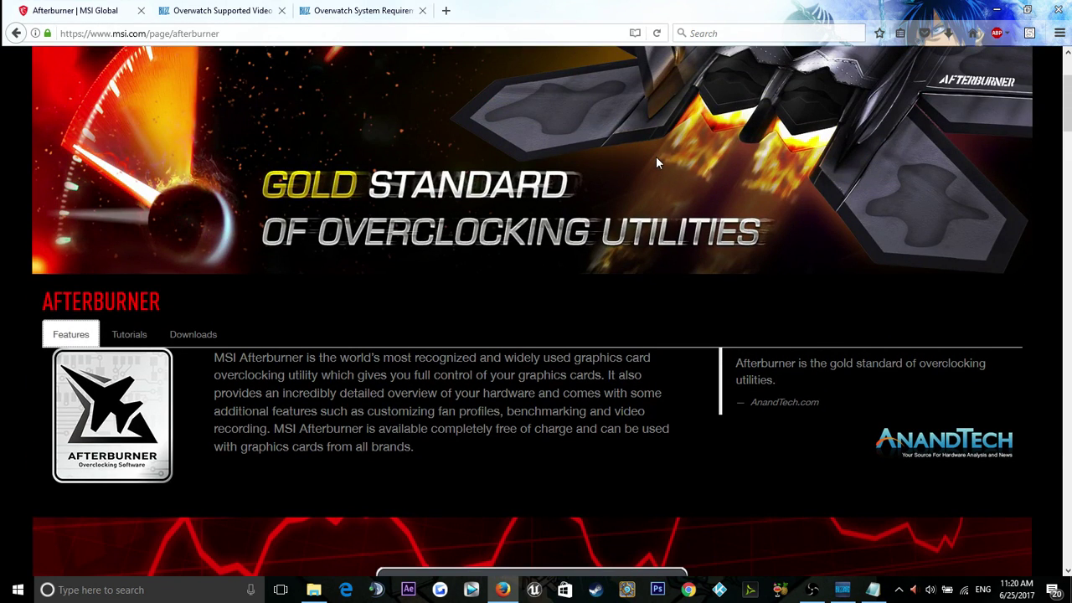
{"action": "scroll", "coordinate": [662, 157], "scroll_direction": "down", "scroll_amount": 5}
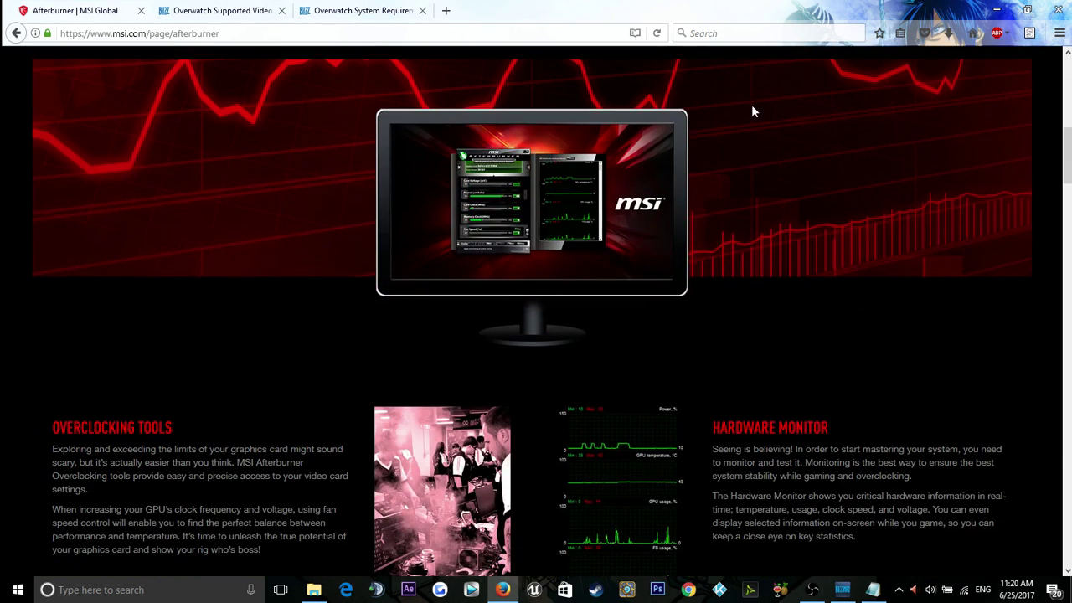
{"action": "scroll", "coordinate": [547, 145], "scroll_direction": "down", "scroll_amount": 2}
{"action": "scroll", "coordinate": [547, 145], "scroll_direction": "up", "scroll_amount": 8}
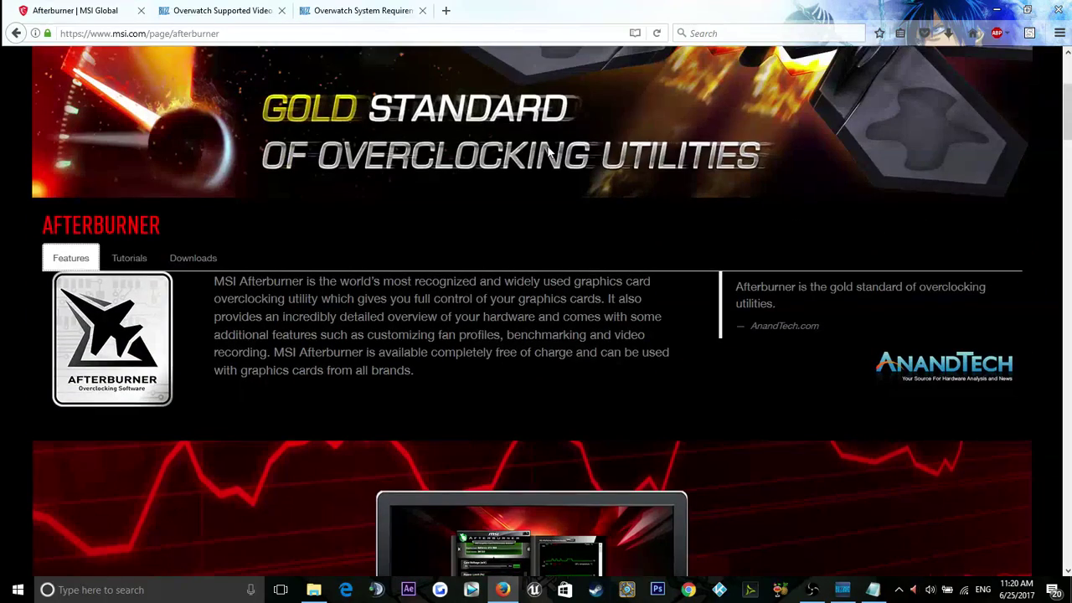
{"action": "scroll", "coordinate": [548, 151], "scroll_direction": "down", "scroll_amount": 5}
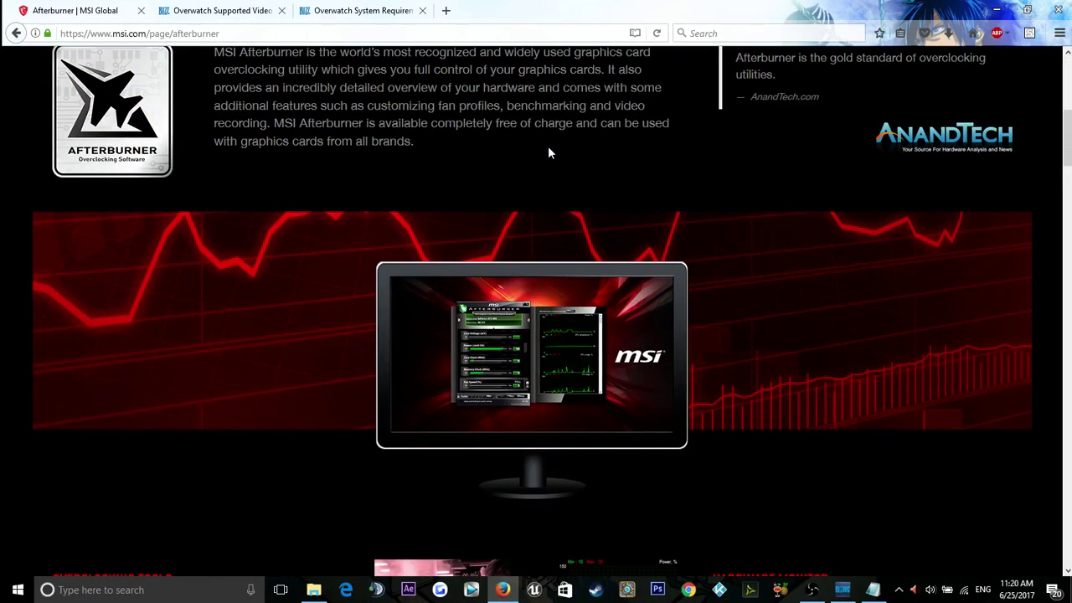
{"action": "scroll", "coordinate": [549, 152], "scroll_direction": "down", "scroll_amount": 3}
{"action": "scroll", "coordinate": [549, 153], "scroll_direction": "up", "scroll_amount": 8}
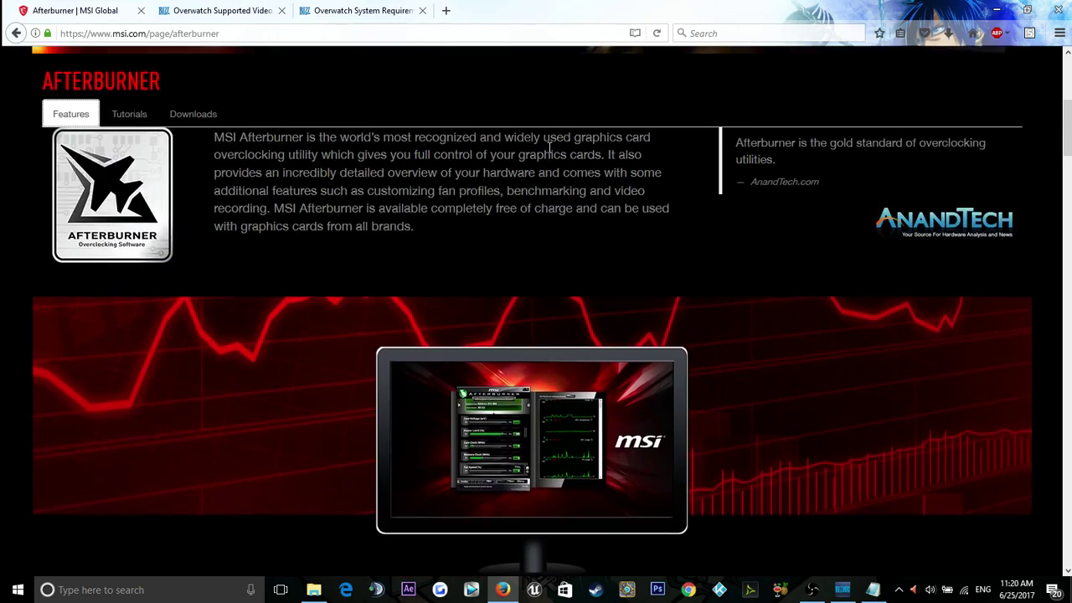
{"action": "scroll", "coordinate": [548, 153], "scroll_direction": "down", "scroll_amount": 5}
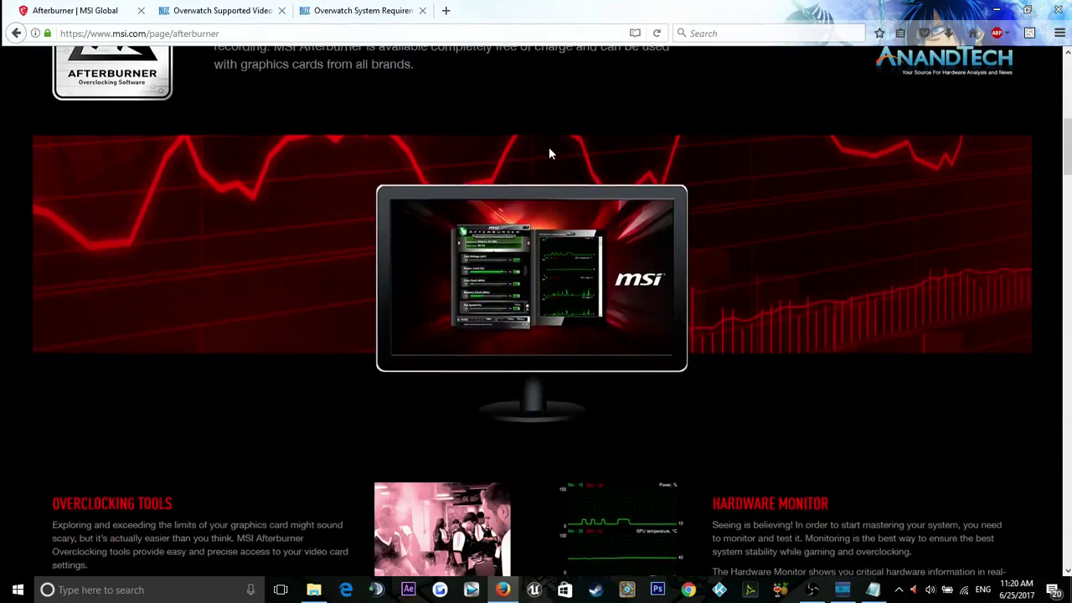
{"action": "scroll", "coordinate": [548, 153], "scroll_direction": "down", "scroll_amount": 3}
{"action": "scroll", "coordinate": [549, 154], "scroll_direction": "down", "scroll_amount": 3}
{"action": "scroll", "coordinate": [548, 154], "scroll_direction": "up", "scroll_amount": 8}
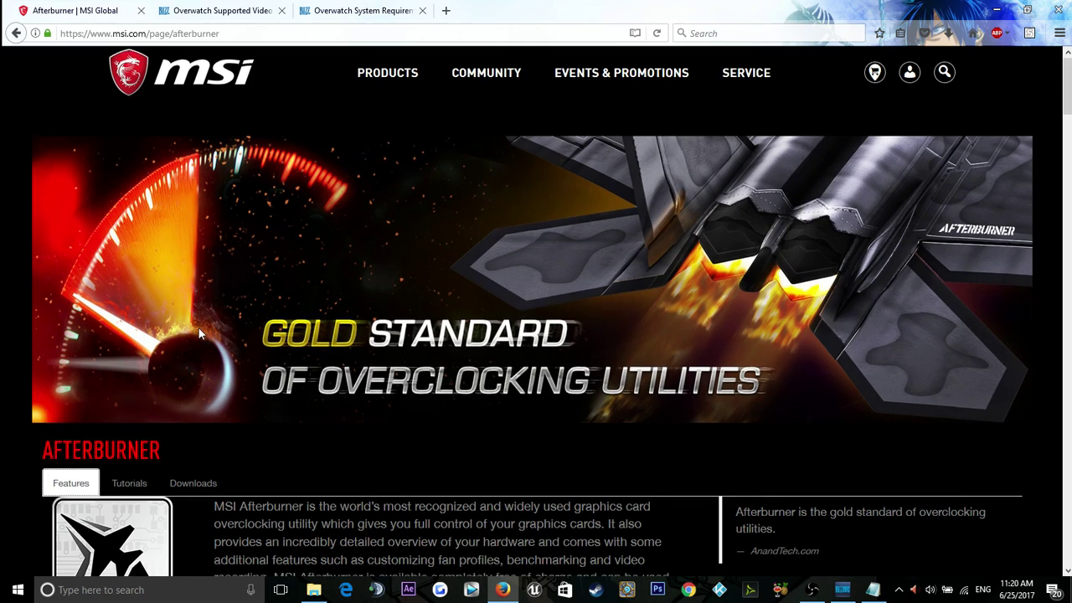
Step: Show the Afterburner page's downloads, request the MSI Afterburner setup archive and dismiss the save prompt without downloading it
{"action": "scroll", "coordinate": [198, 332], "scroll_direction": "down", "scroll_amount": 3}
{"action": "left_click", "coordinate": [206, 259]}
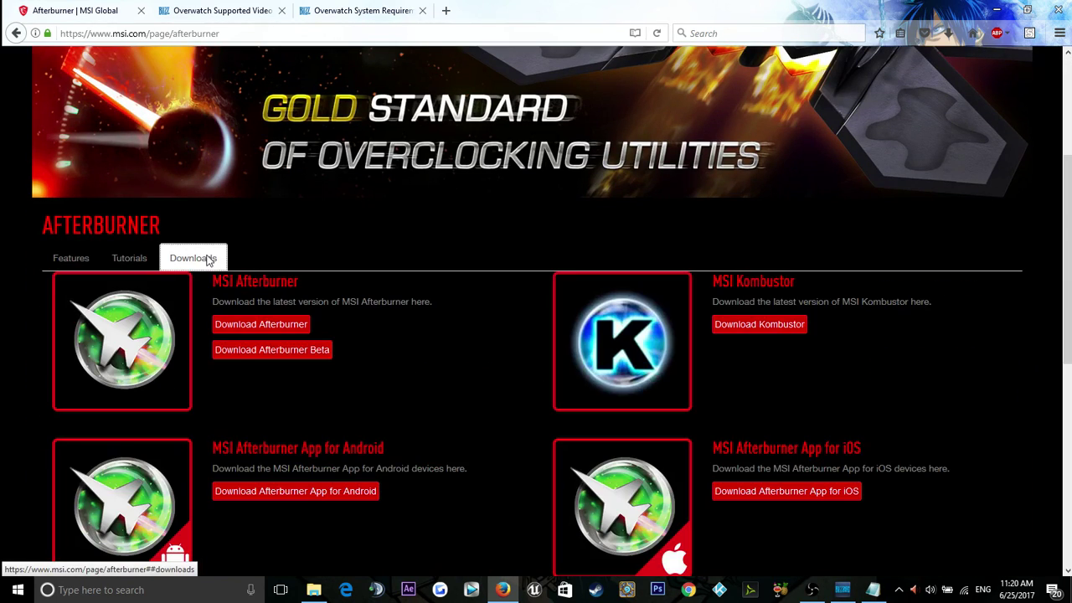
{"action": "scroll", "coordinate": [276, 201], "scroll_direction": "down", "scroll_amount": 3}
{"action": "scroll", "coordinate": [289, 214], "scroll_direction": "up", "scroll_amount": 2}
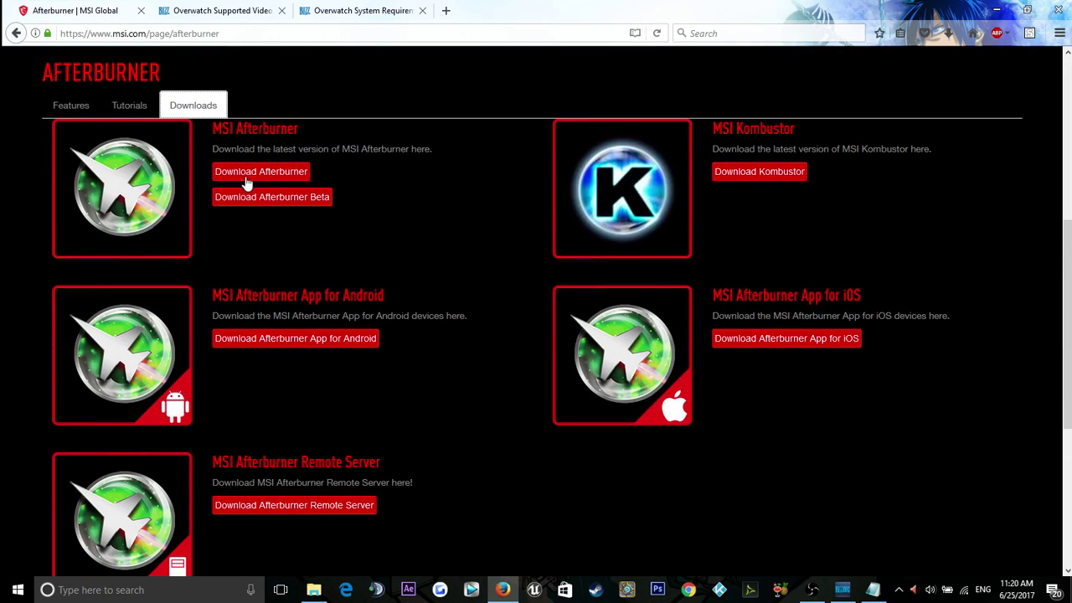
{"action": "left_click", "coordinate": [247, 180]}
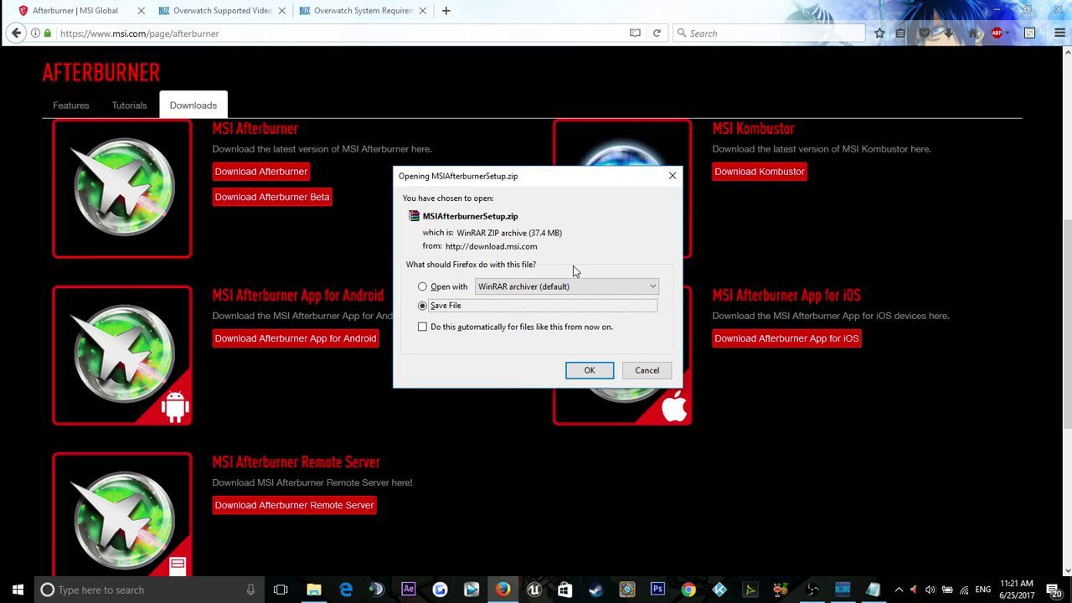
{"action": "left_click", "coordinate": [648, 371]}
{"action": "scroll", "coordinate": [534, 343], "scroll_direction": "up", "scroll_amount": 3}
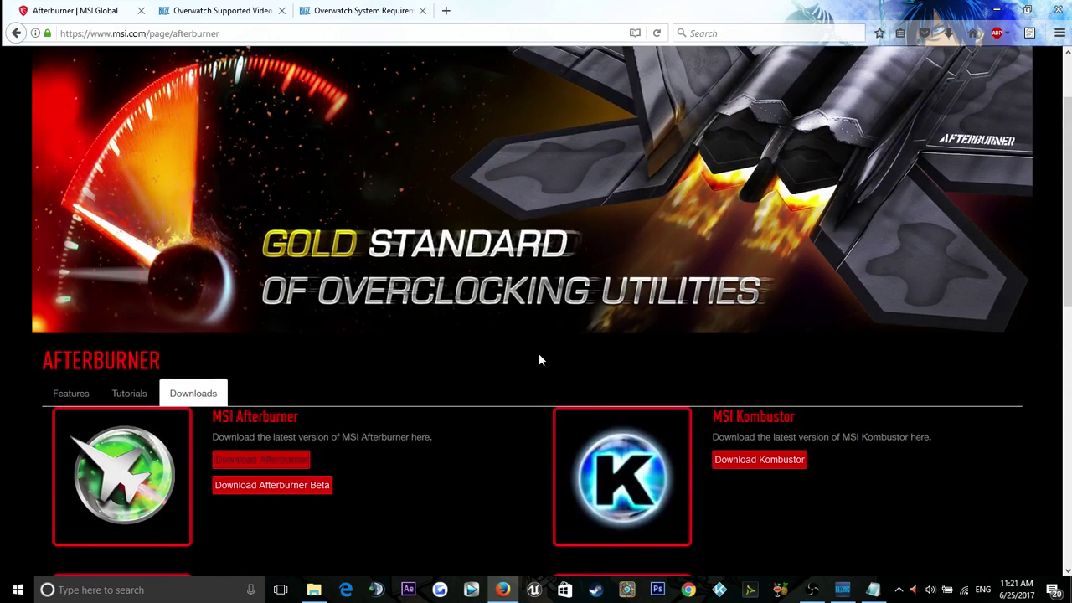
{"action": "scroll", "coordinate": [539, 360], "scroll_direction": "down", "scroll_amount": 6}
{"action": "scroll", "coordinate": [539, 359], "scroll_direction": "up", "scroll_amount": 3}
Step: Search the computer for "msi", switch to MSI Afterburner and reset the graphics card settings to their defaults
{"action": "key", "text": "super"}
{"action": "type", "text": "m"}
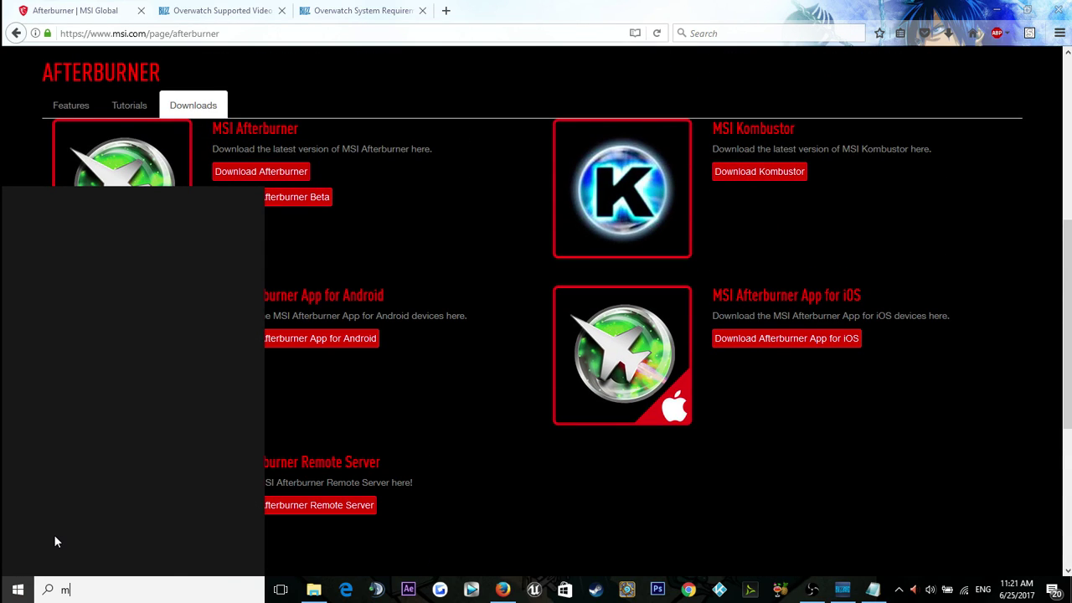
{"action": "type", "text": "si"}
{"action": "left_click", "coordinate": [190, 275]}
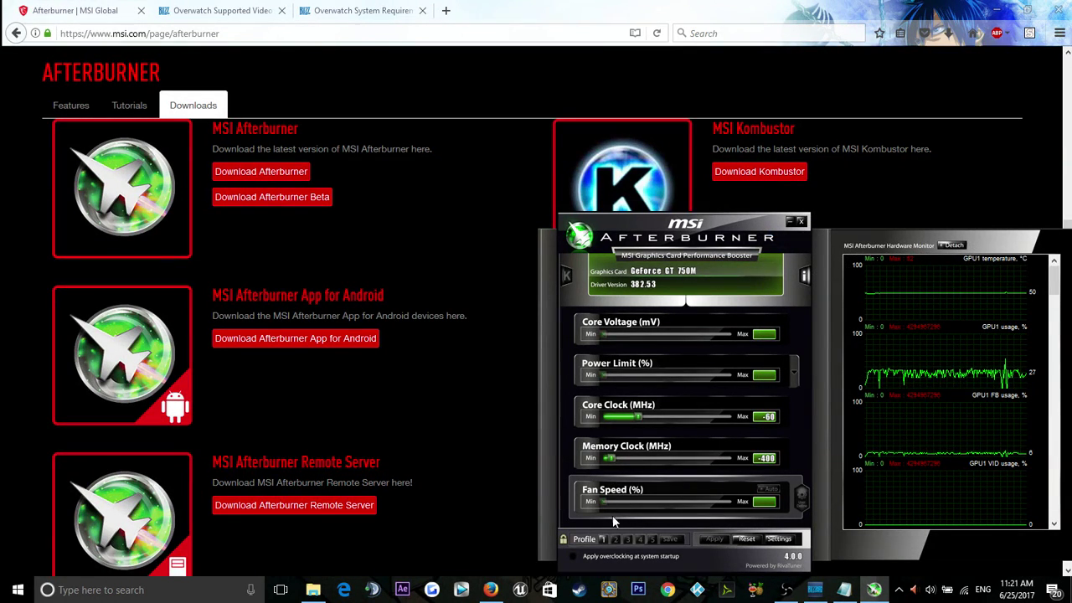
{"action": "left_click", "coordinate": [753, 538]}
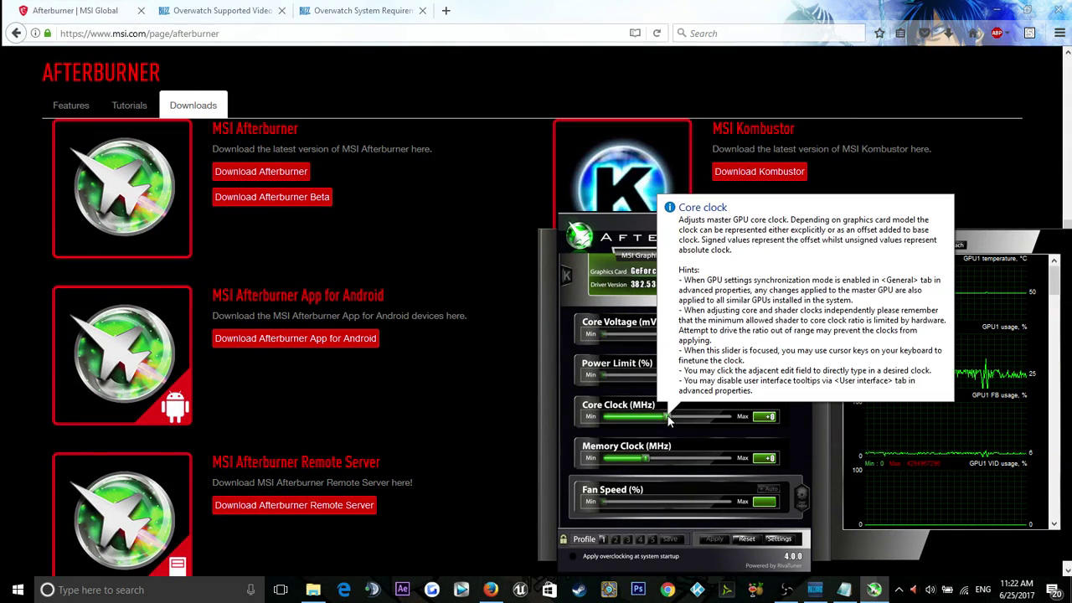
Step: Set the graphics card's core clock offset to -10 MHz
{"action": "left_click_drag", "start_coordinate": [669, 418], "coordinate": [662, 413]}
{"action": "left_click", "coordinate": [760, 417]}
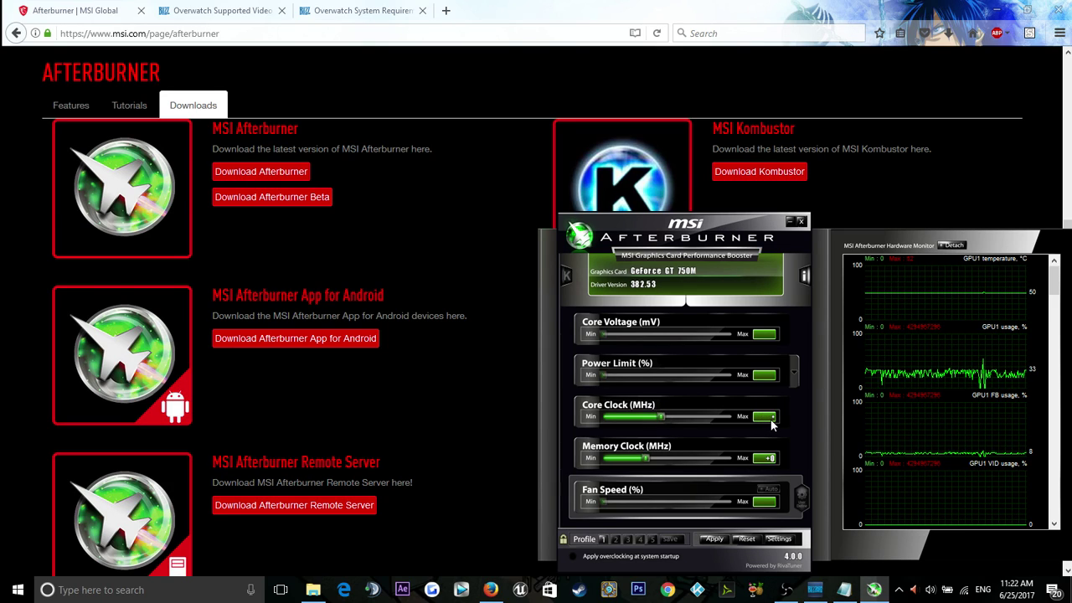
{"action": "type", "text": "-"}
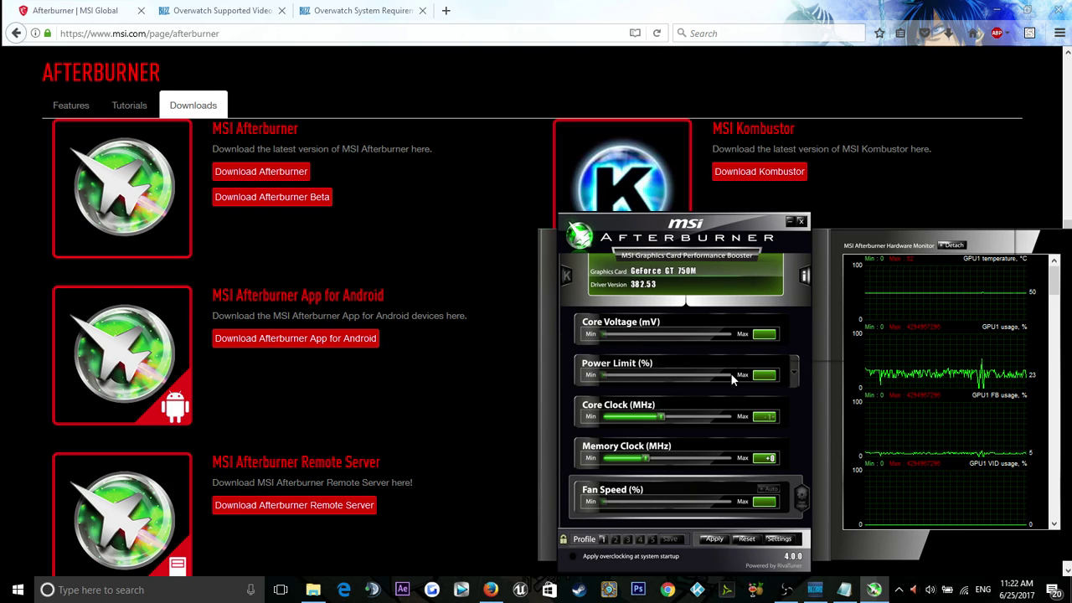
{"action": "type", "text": "10"}
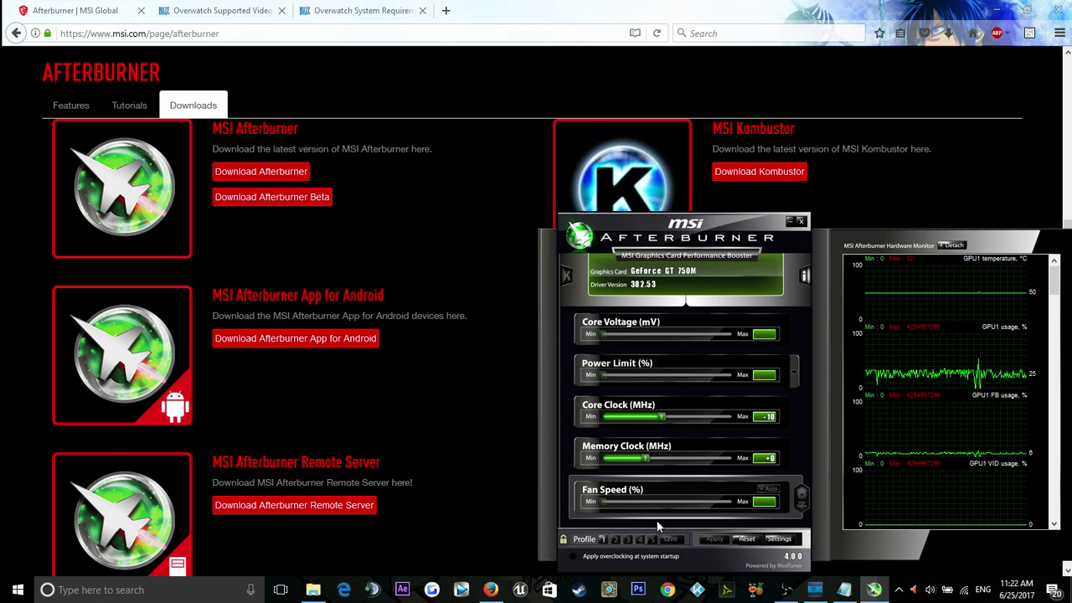
Step: Switch briefly to the Overwatch launcher before and after lowering the core clock offset to -20 MHz in MSI Afterburner
{"action": "left_click", "coordinate": [812, 591]}
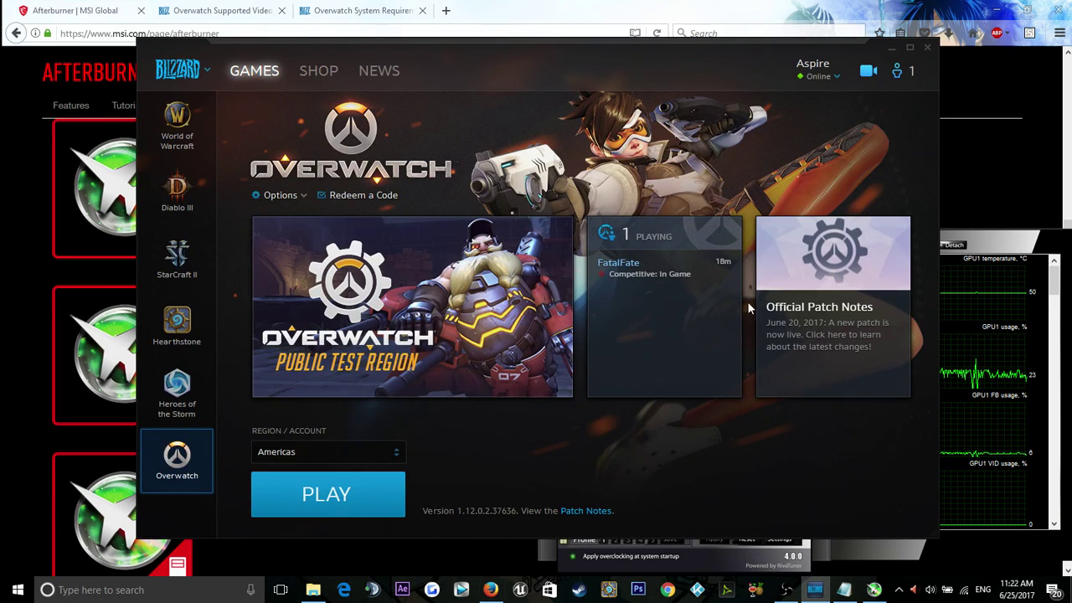
{"action": "left_click", "coordinate": [892, 49]}
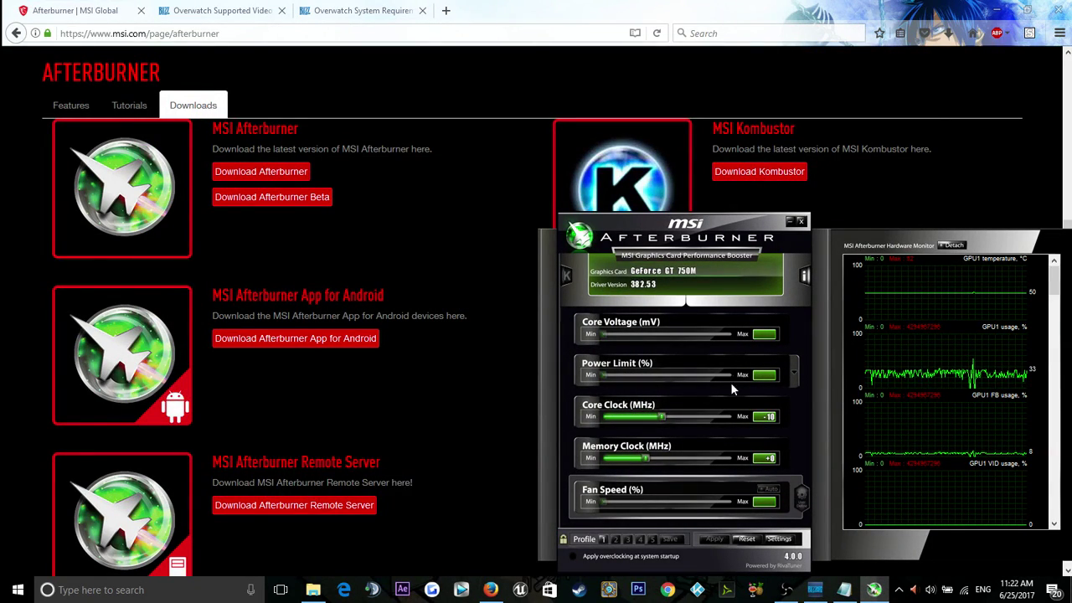
{"action": "left_click", "coordinate": [653, 417]}
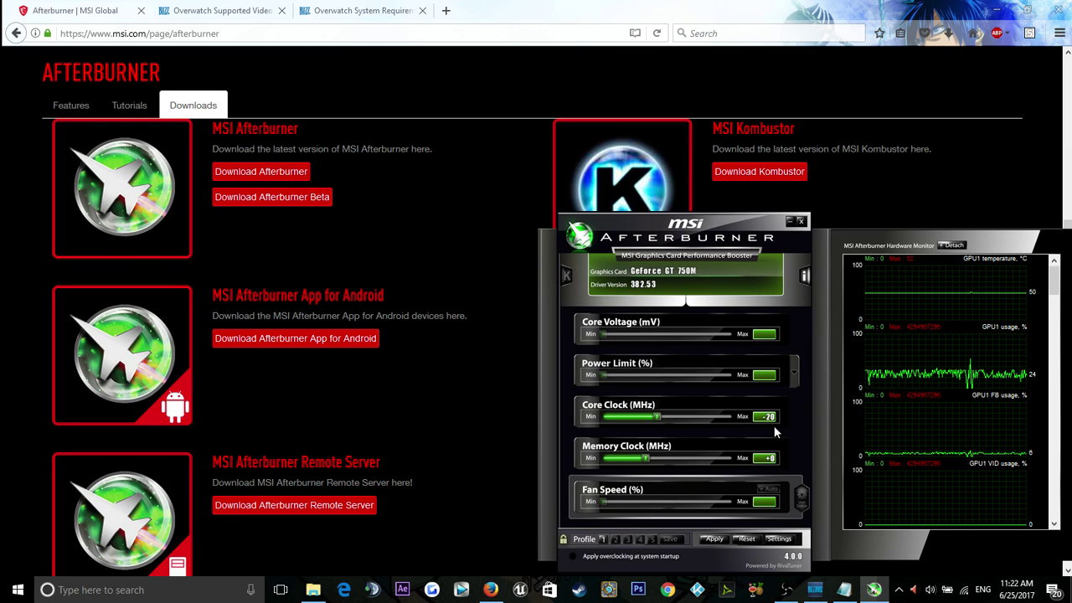
{"action": "left_click", "coordinate": [814, 590]}
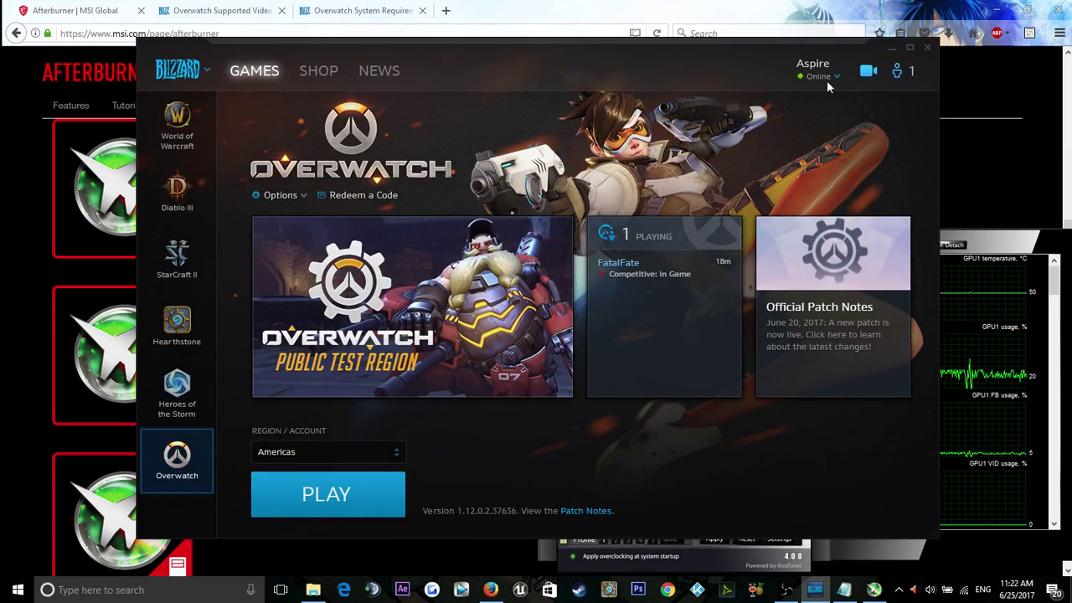
{"action": "left_click", "coordinate": [892, 48]}
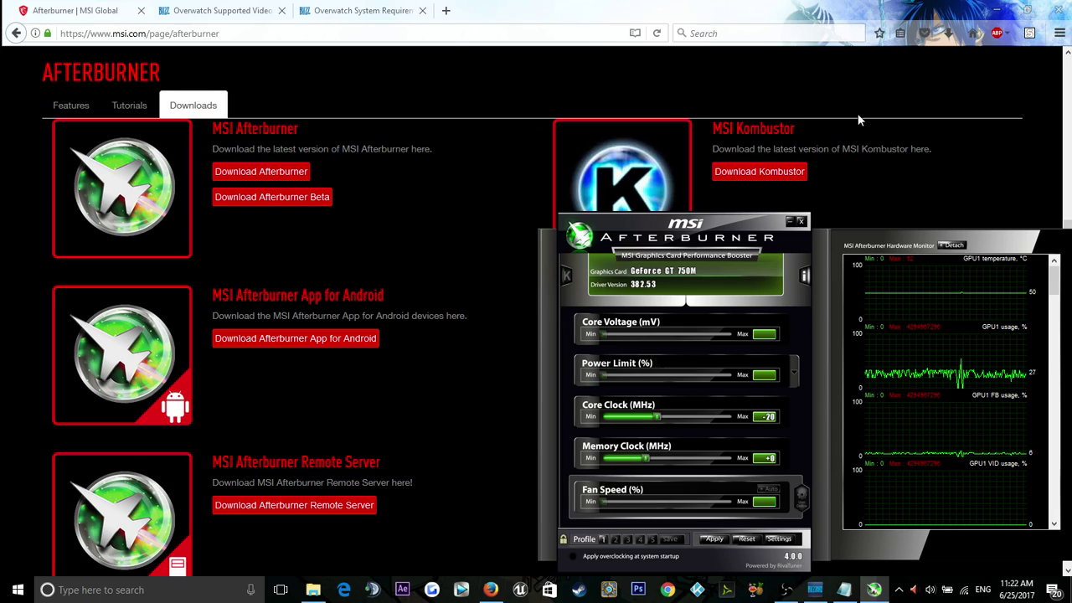
Step: Lower the core clock offset further and set it to exactly -60 MHz
{"action": "left_click_drag", "start_coordinate": [661, 424], "coordinate": [647, 420]}
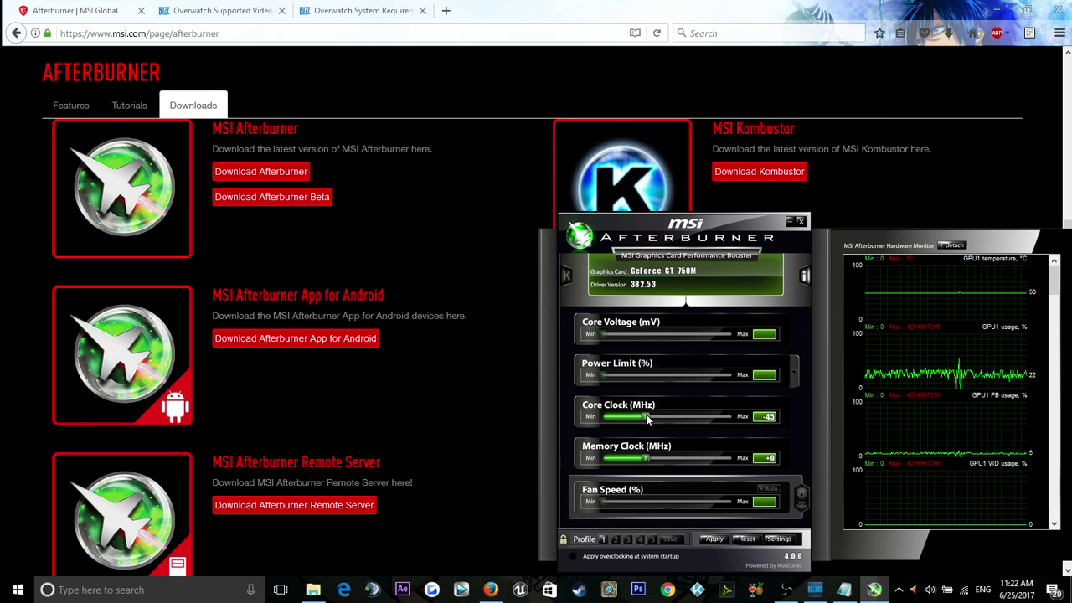
{"action": "left_click", "coordinate": [766, 419]}
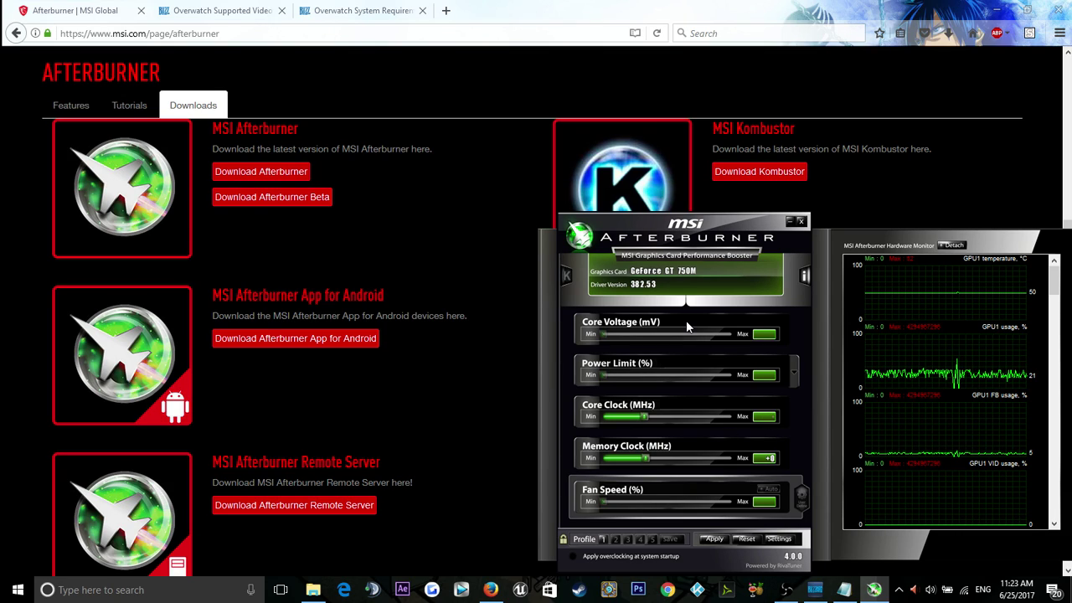
{"action": "type", "text": "-6"}
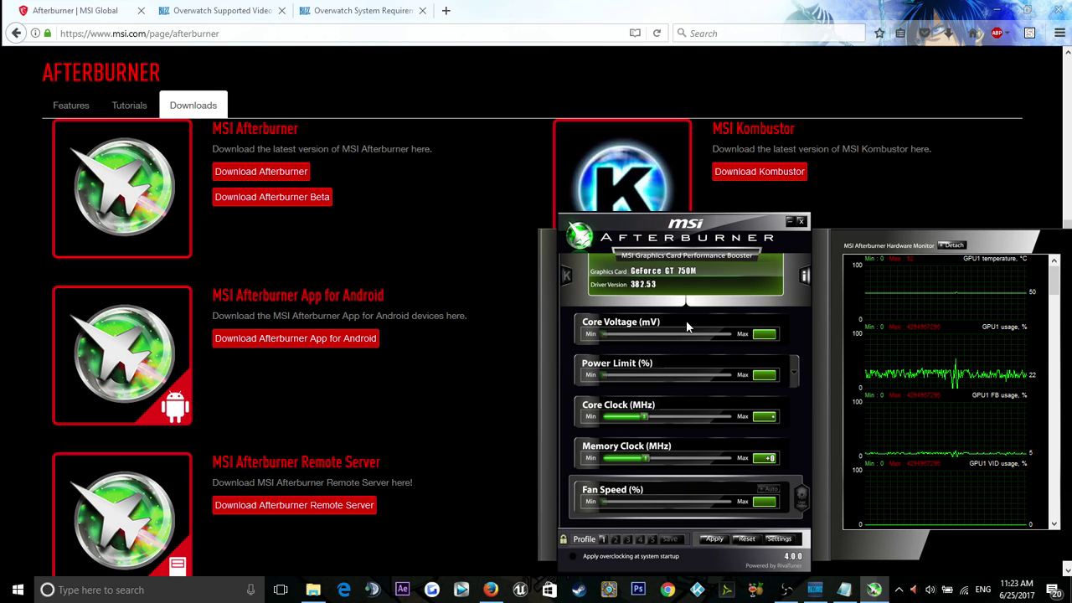
{"action": "type", "text": "0"}
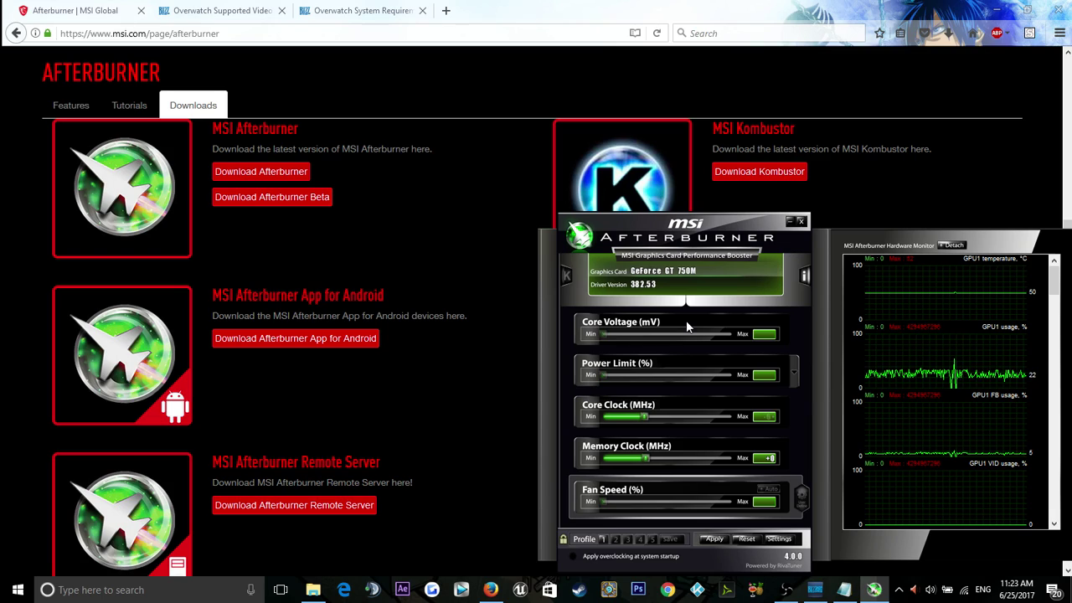
{"action": "key", "text": "Return"}
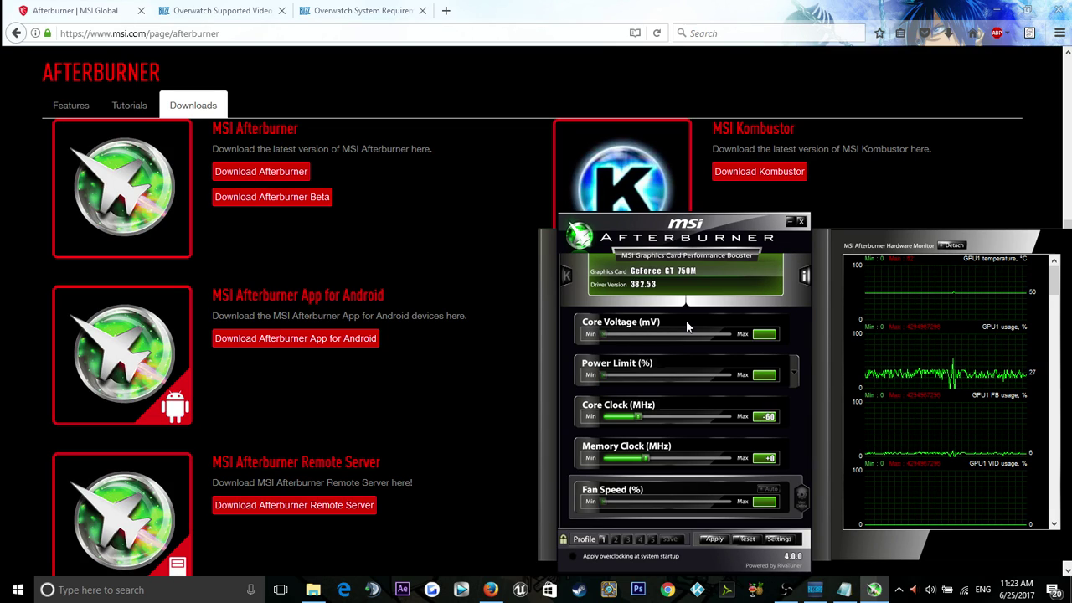
Step: Set the graphics card's memory clock offset to -400 MHz
{"action": "left_click", "coordinate": [774, 460]}
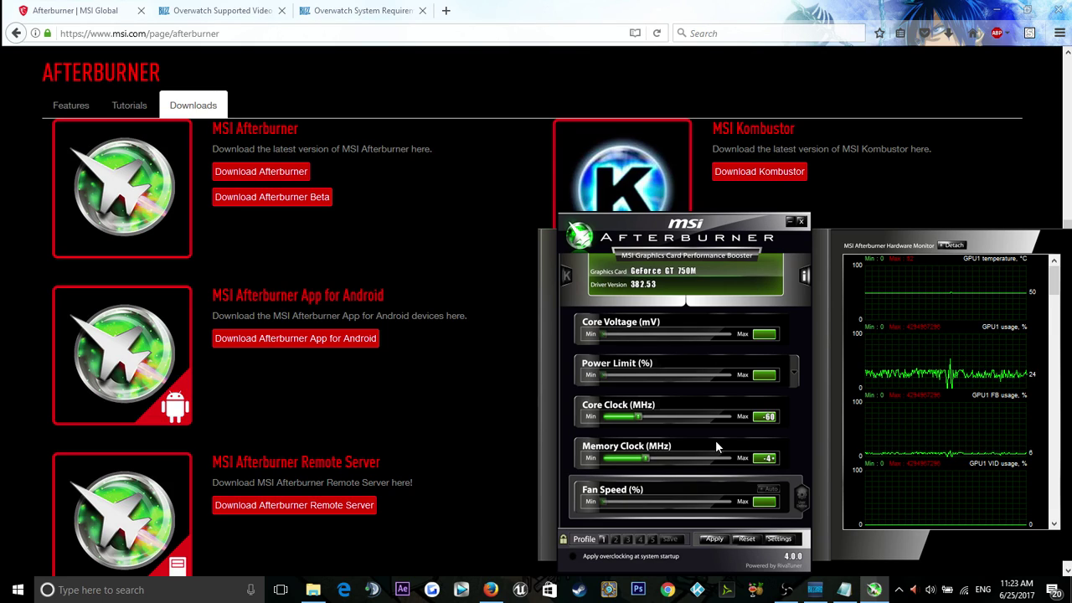
{"action": "type", "text": "-400"}
{"action": "key", "text": "Return"}
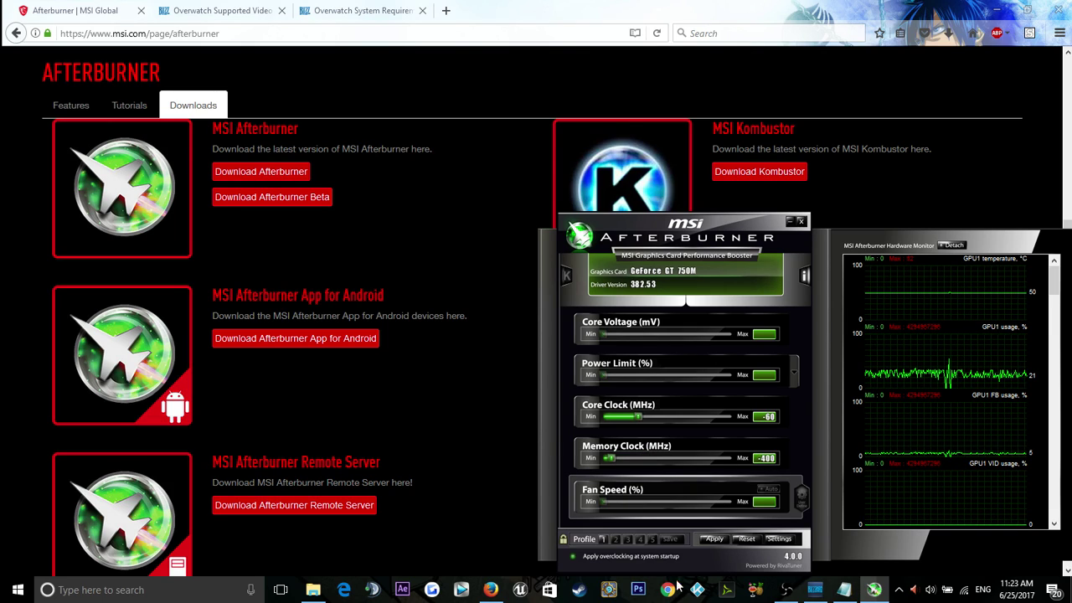